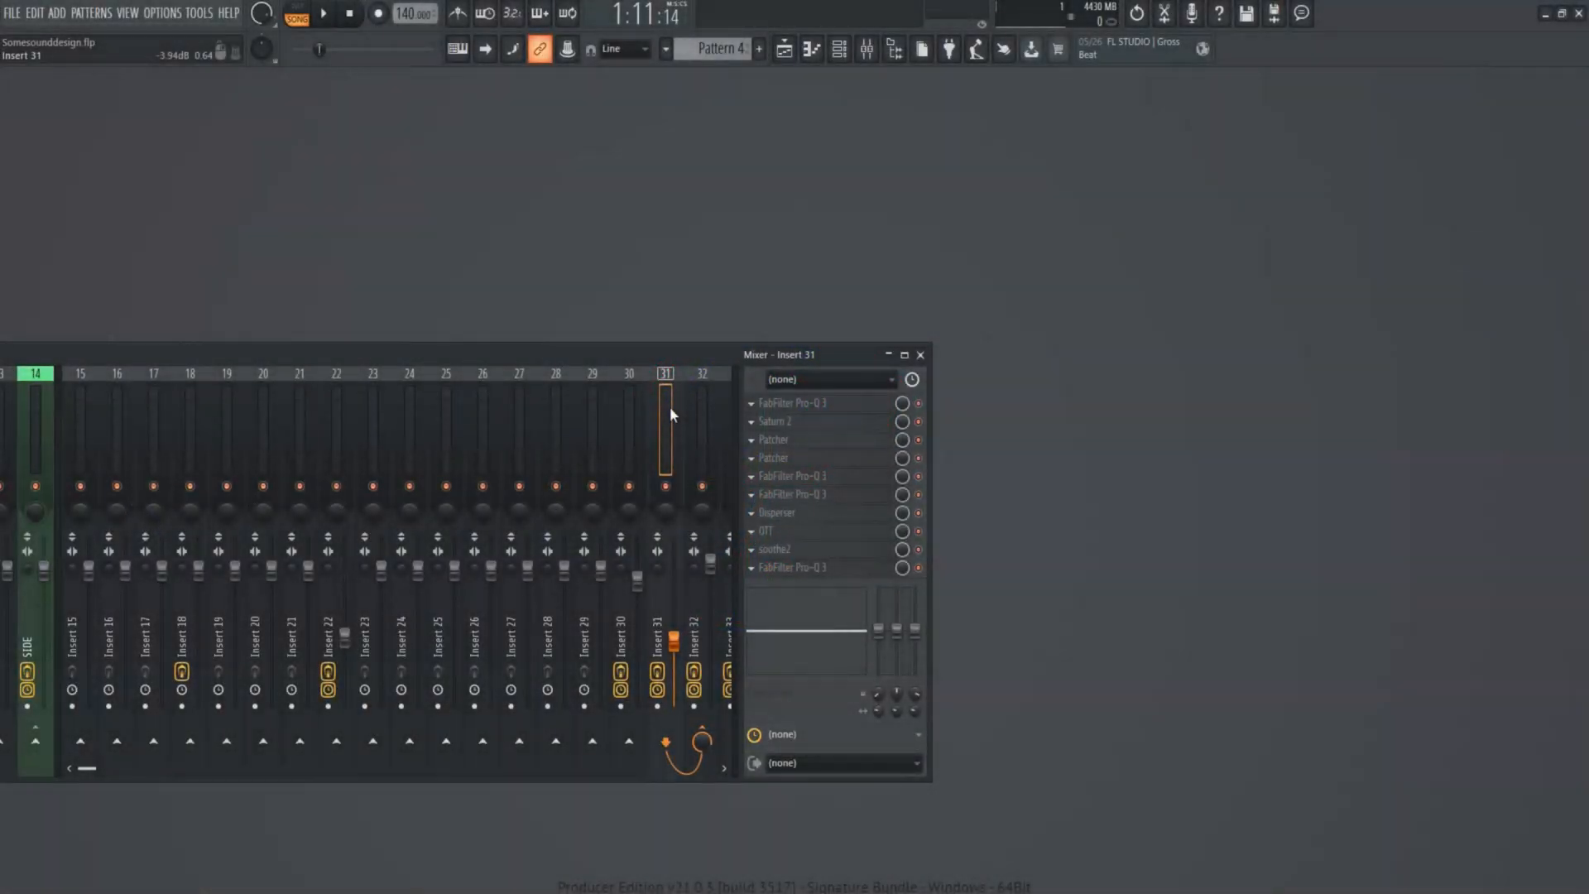
Step: Open the Saturn 2 effect on mixer Insert 31 and move its window aside
click(794, 423)
drag(788, 408, 710, 385)
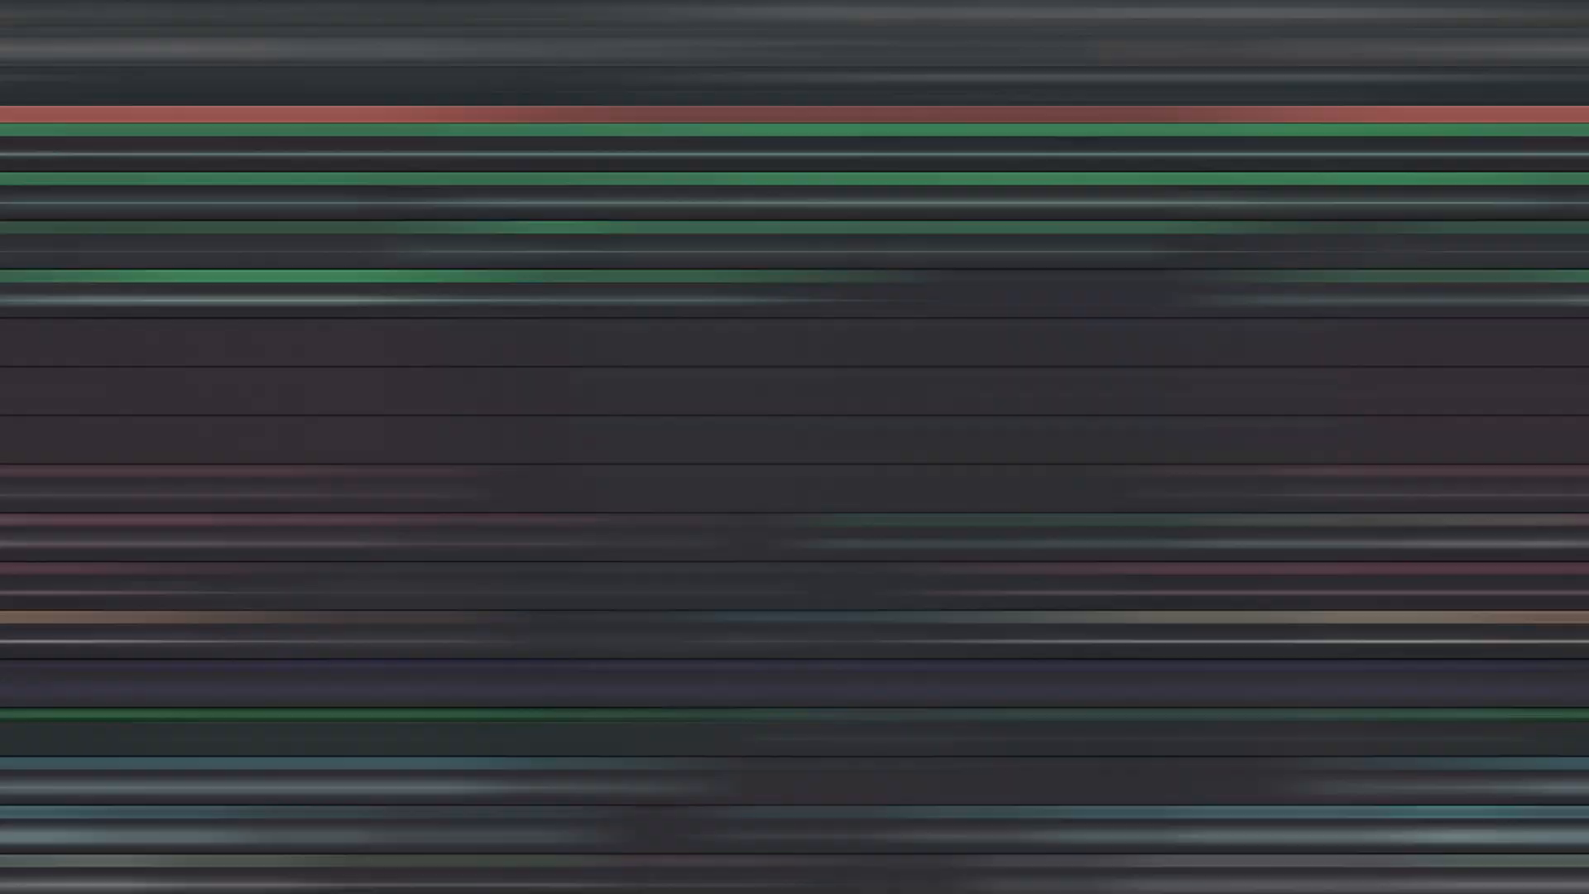
scroll(369, 394, down, 4)
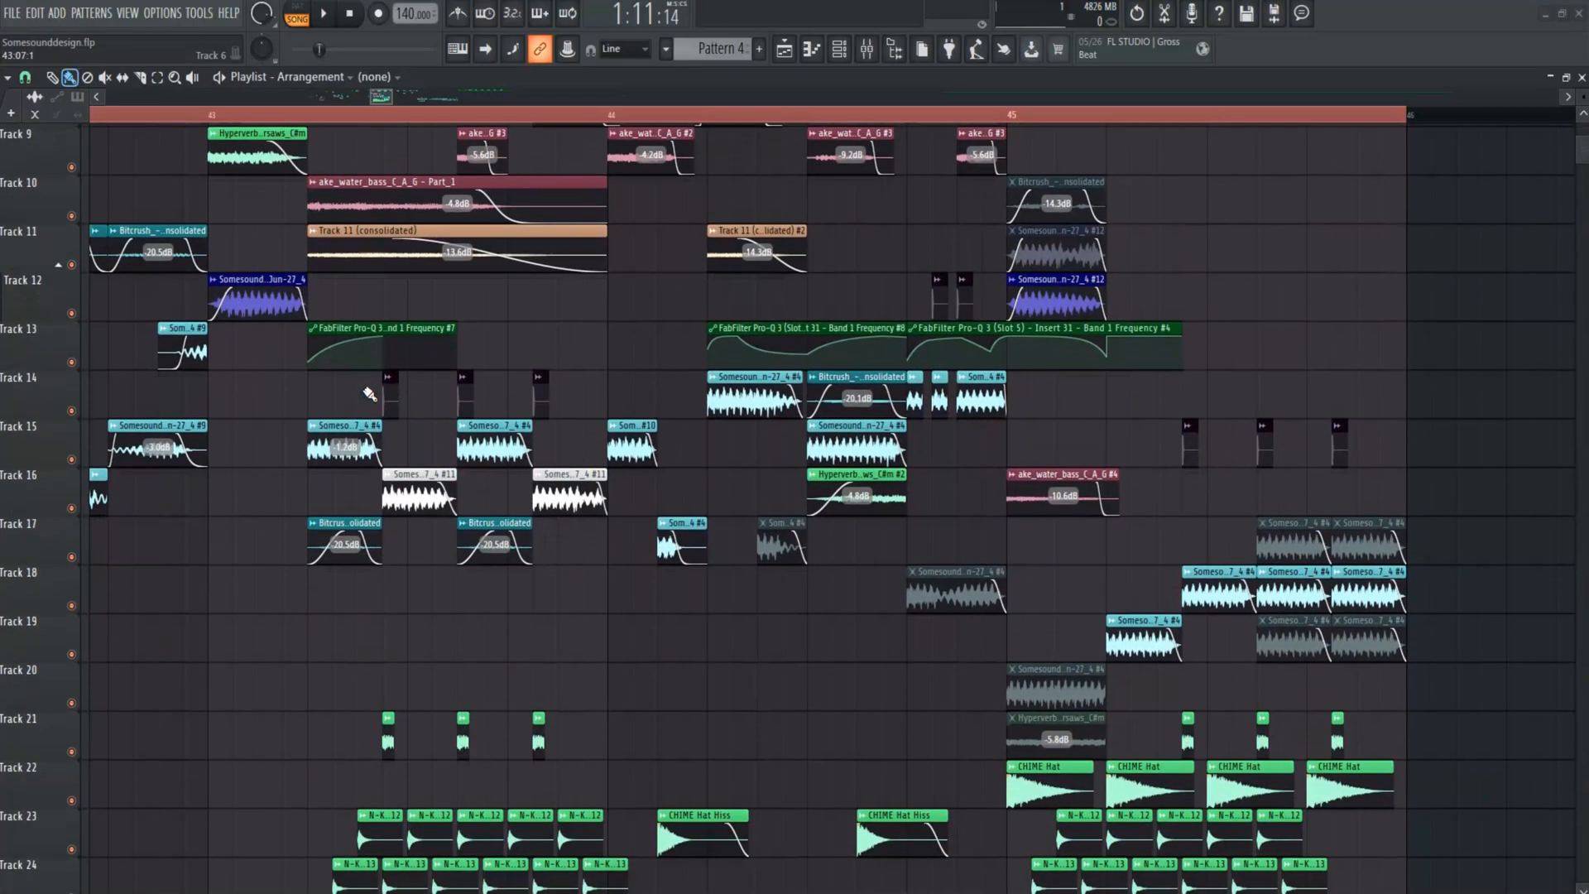
scroll(458, 232, up, 5)
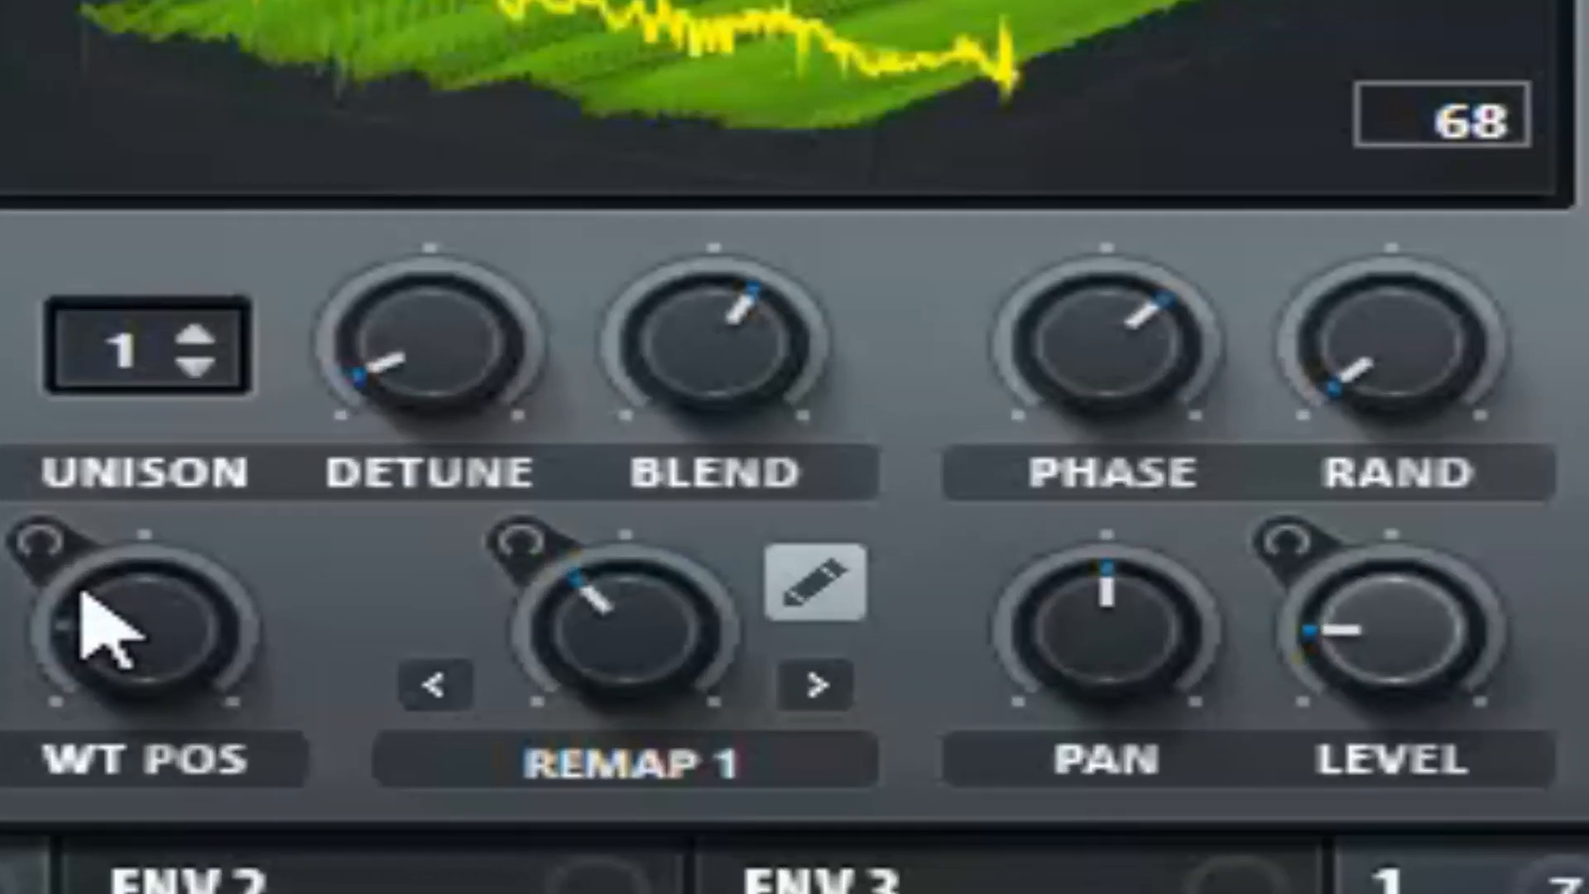
Step: Adjust oscillator A's wavetable position in Serum and render the OSC A warp
drag(399, 667, 399, 646)
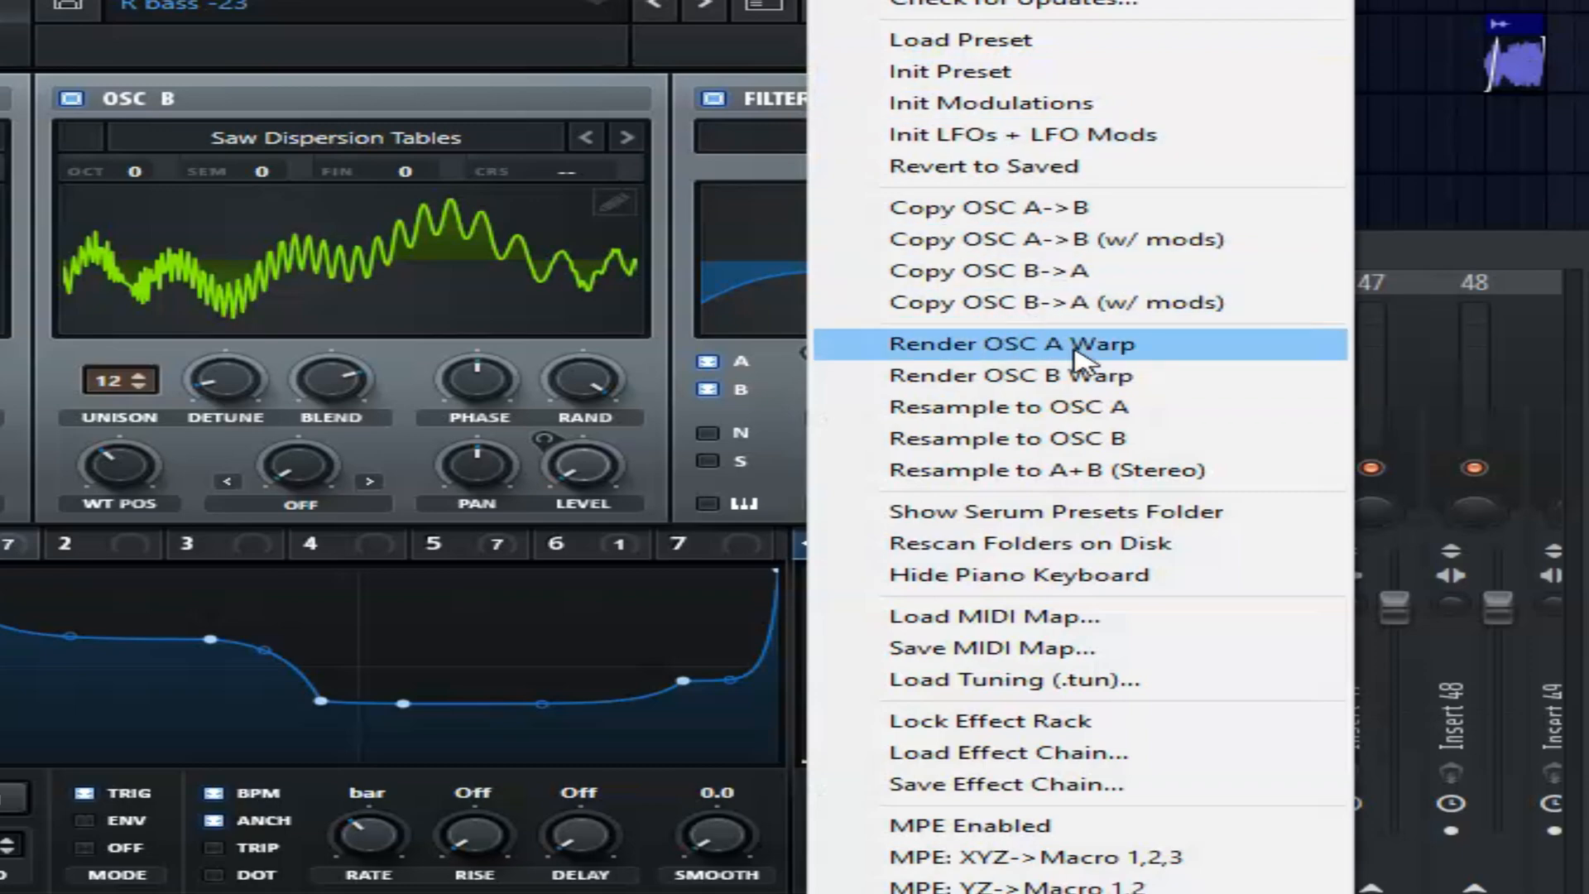
click(1122, 356)
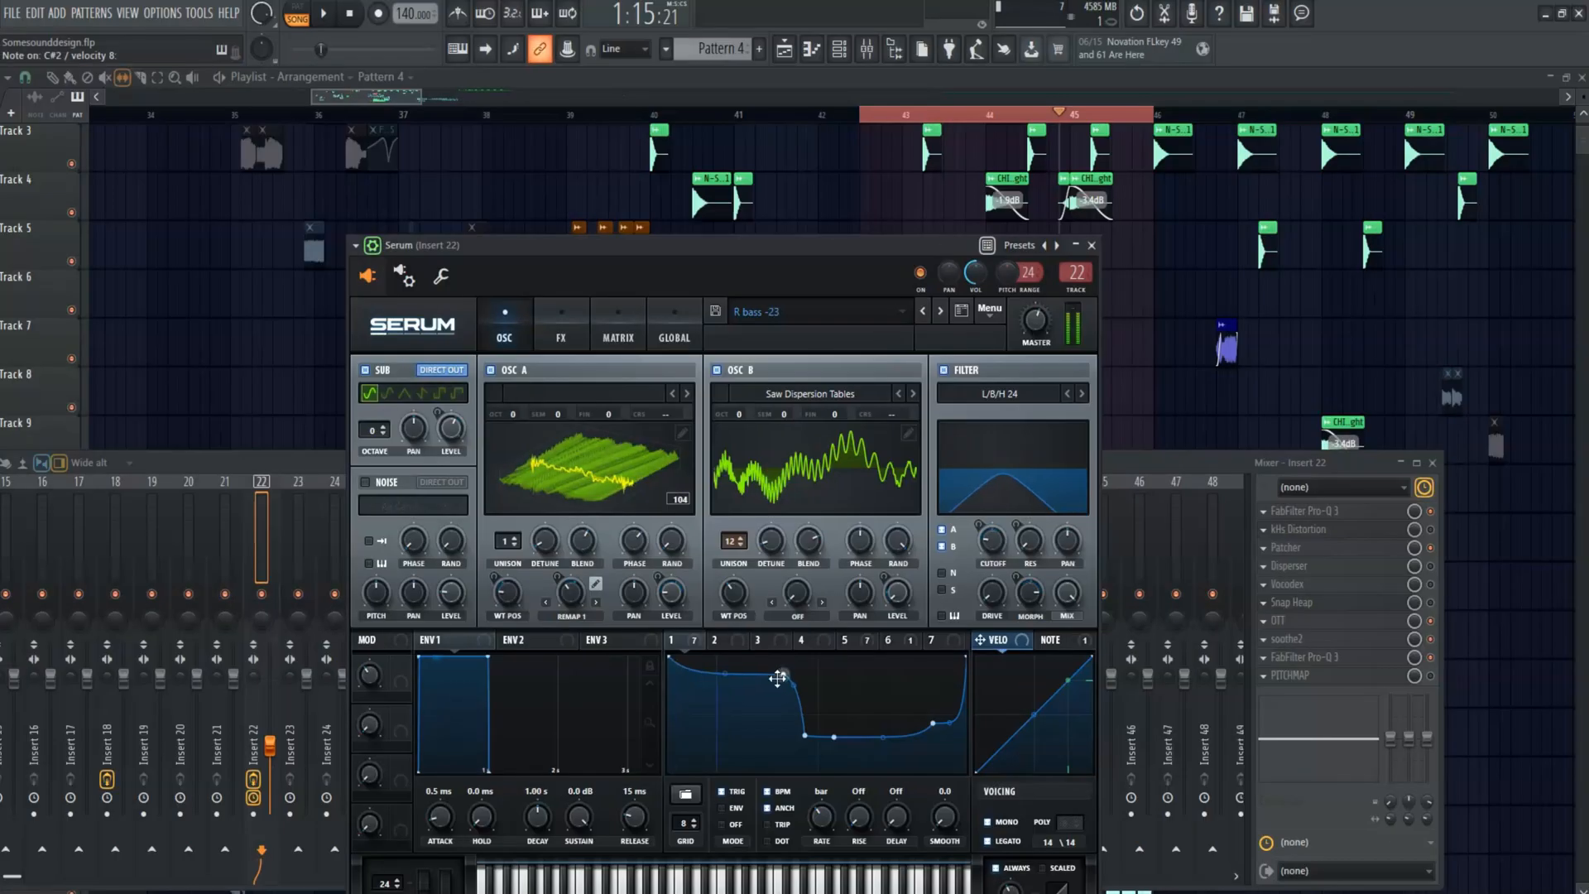
Step: Reshape Serum's LFO 1 curve by slightly lowering the point just before its steep drop
drag(764, 681, 769, 692)
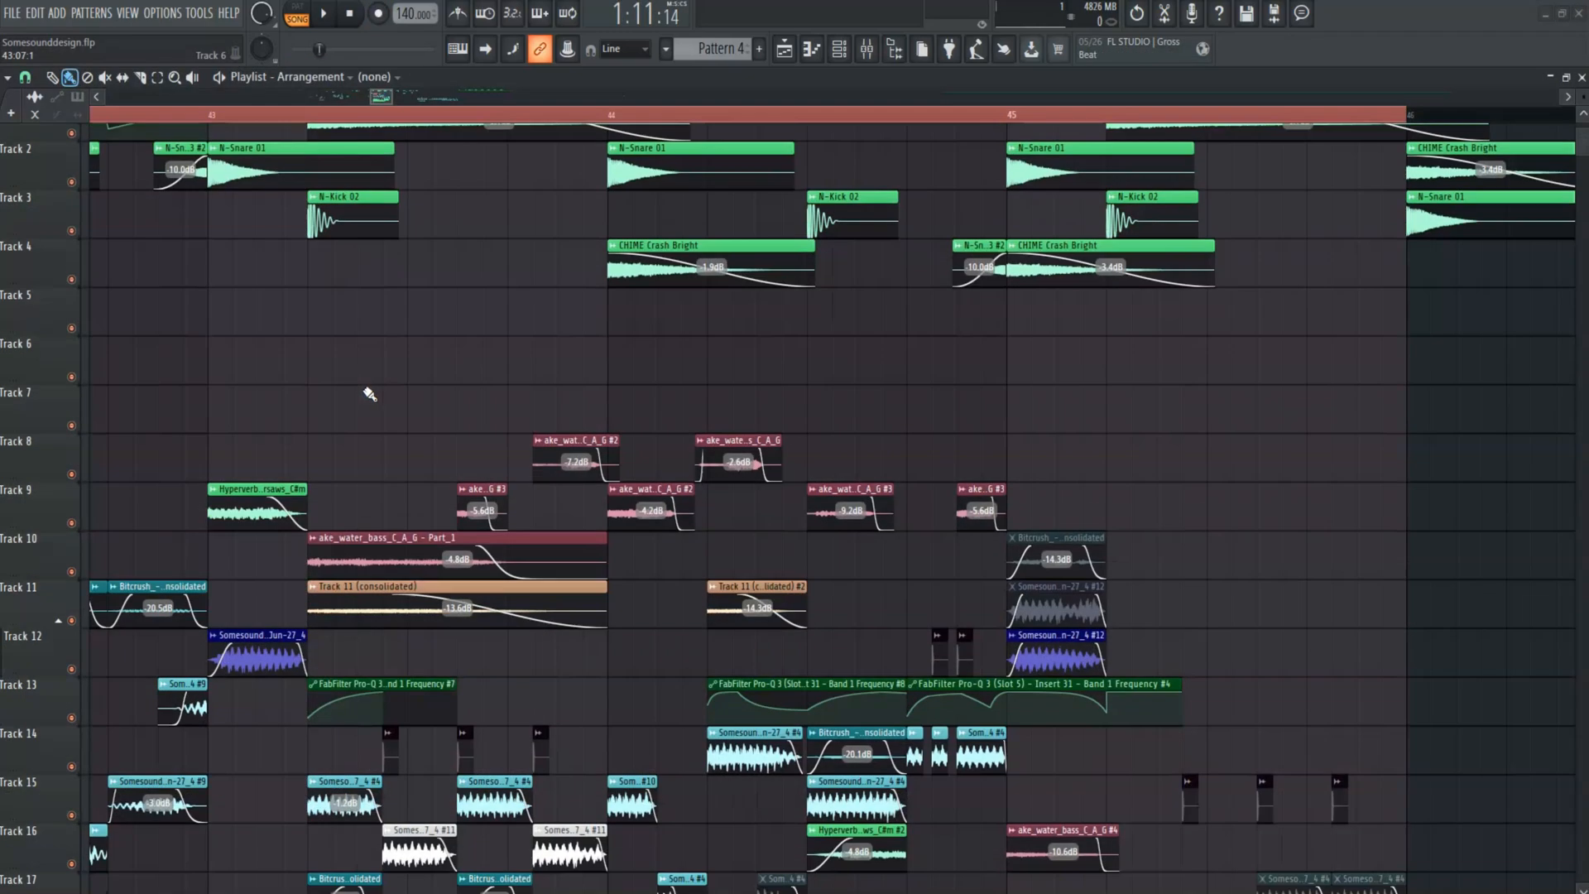
Step: Look over the layered clips around bars 43 to 45 in the playlist and show the mixer
scroll(369, 394, down, 3)
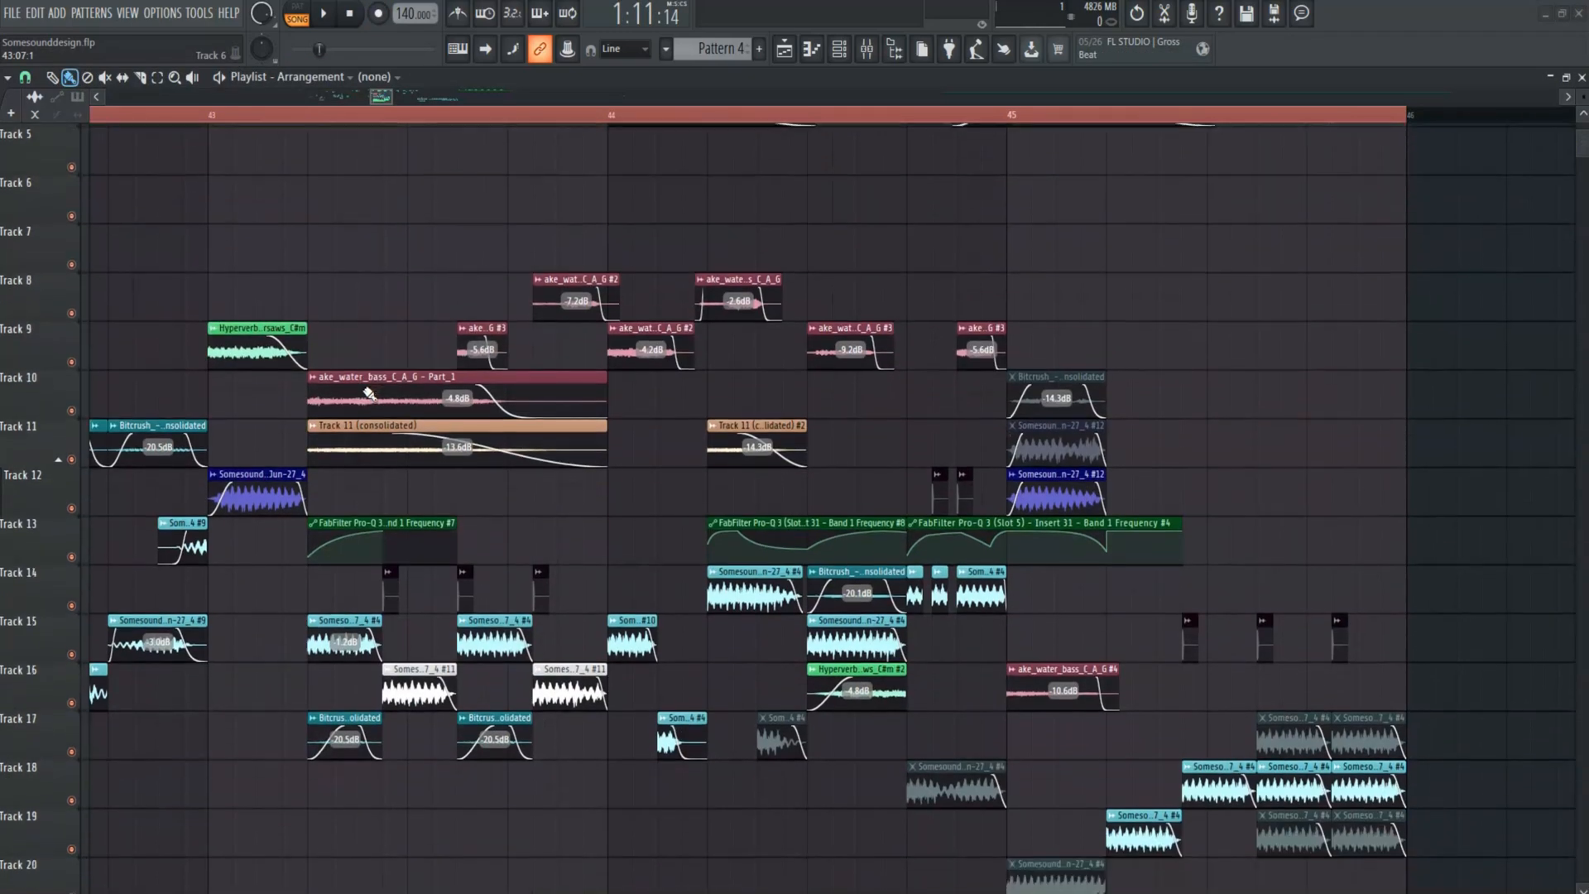
scroll(369, 394, up, 2)
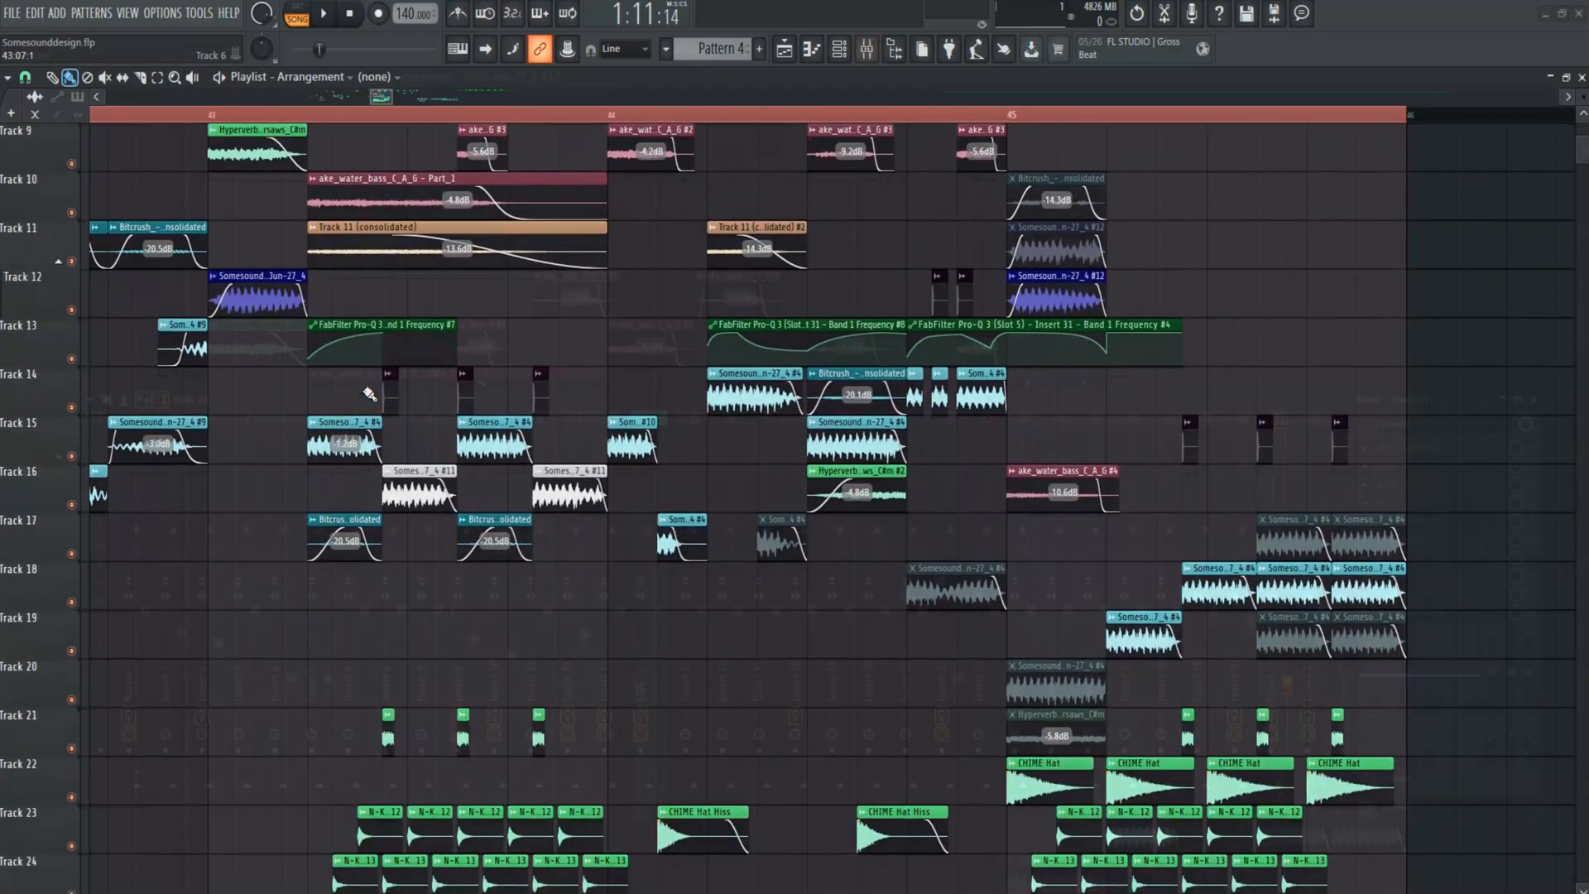
key(F9)
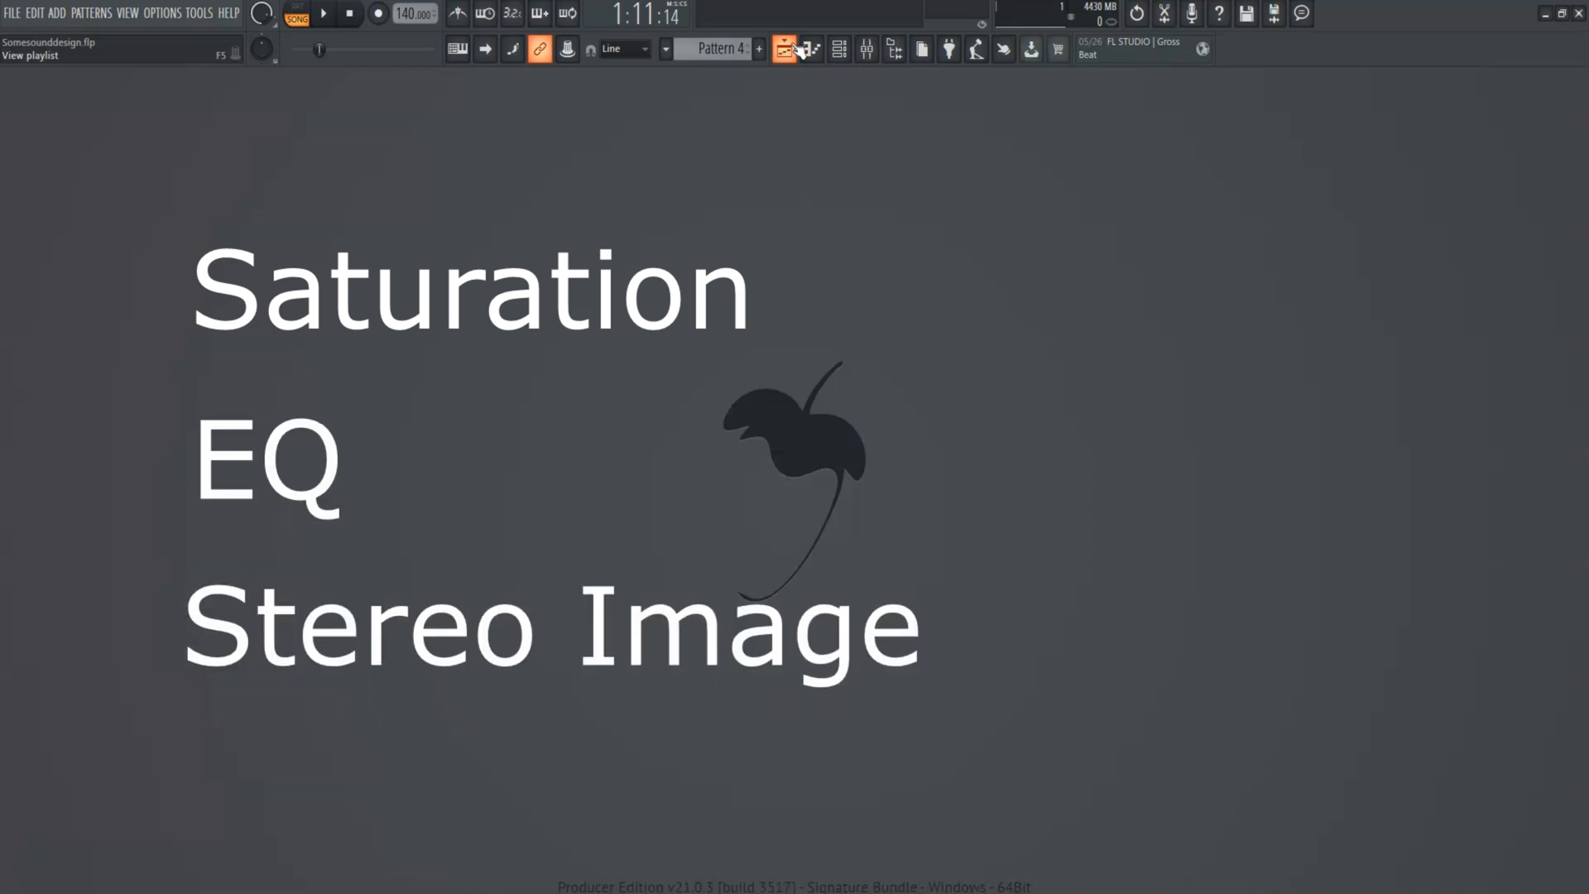
Step: Show the mixer, open Saturn 2 on Insert 31, and move the plugin window away from the effect slots
click(882, 48)
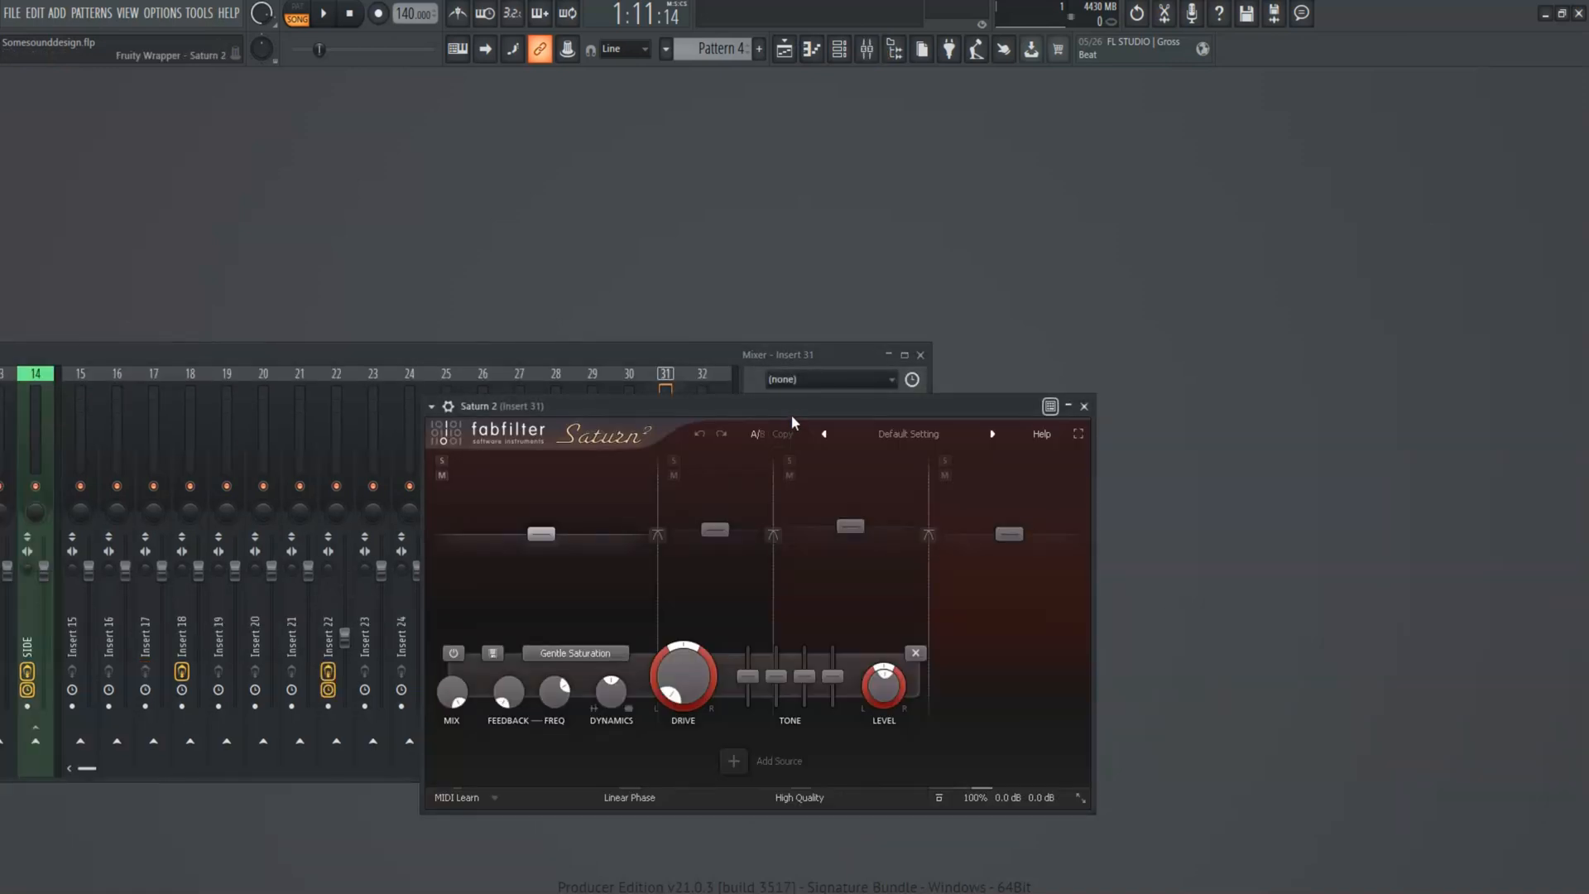
drag(791, 414, 709, 381)
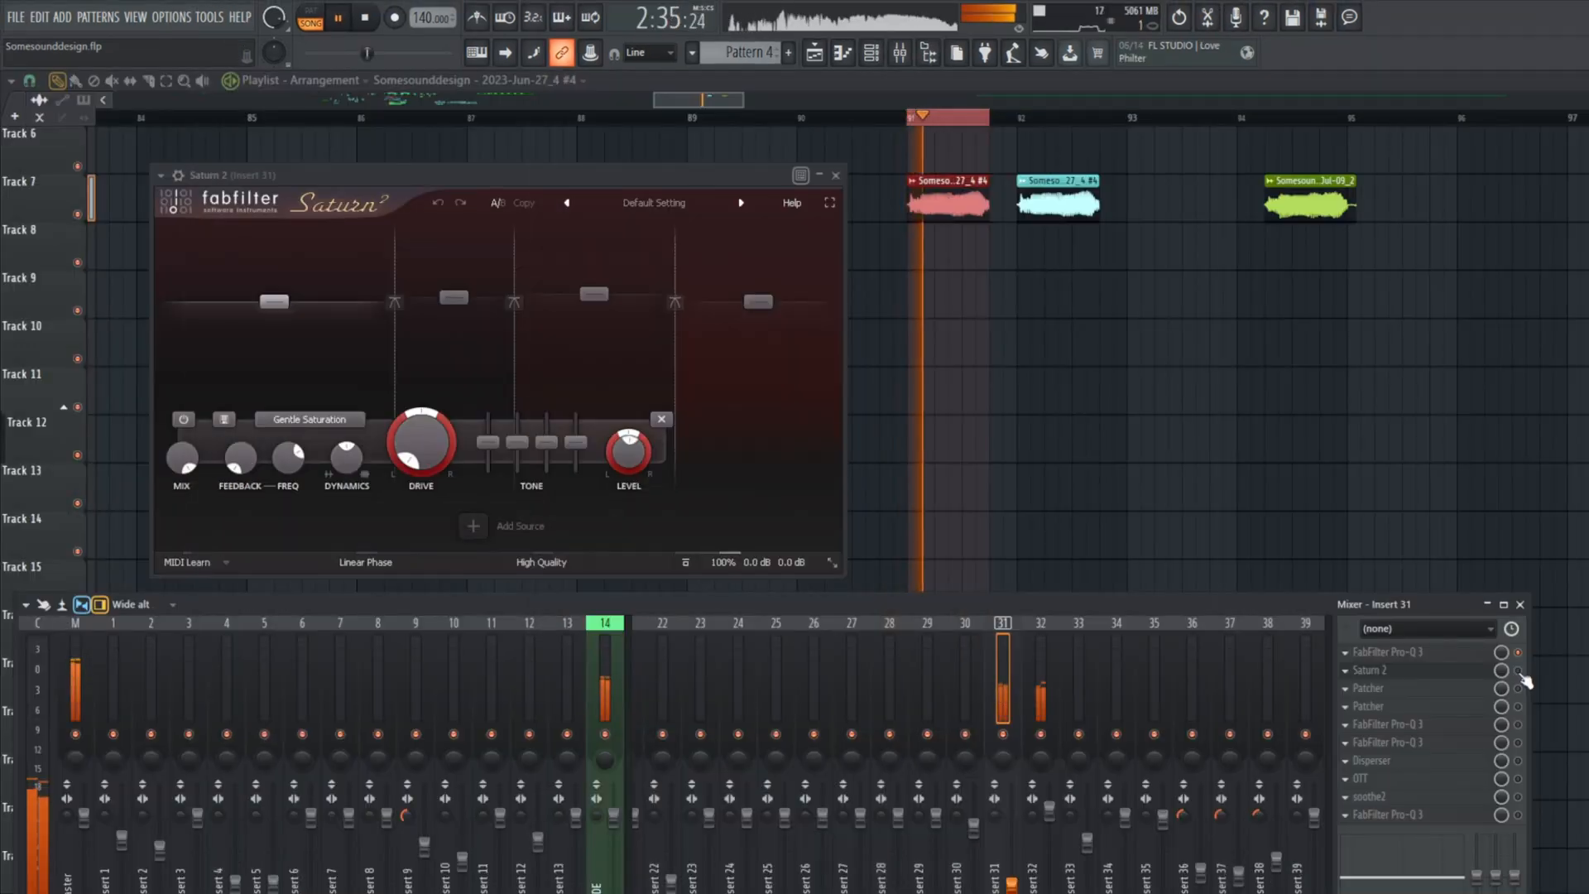
Step: Compare the looping bass clip with Saturn 2 on and off on Insert 31, leave Saturn 2 enabled, and stop playback
click(1523, 675)
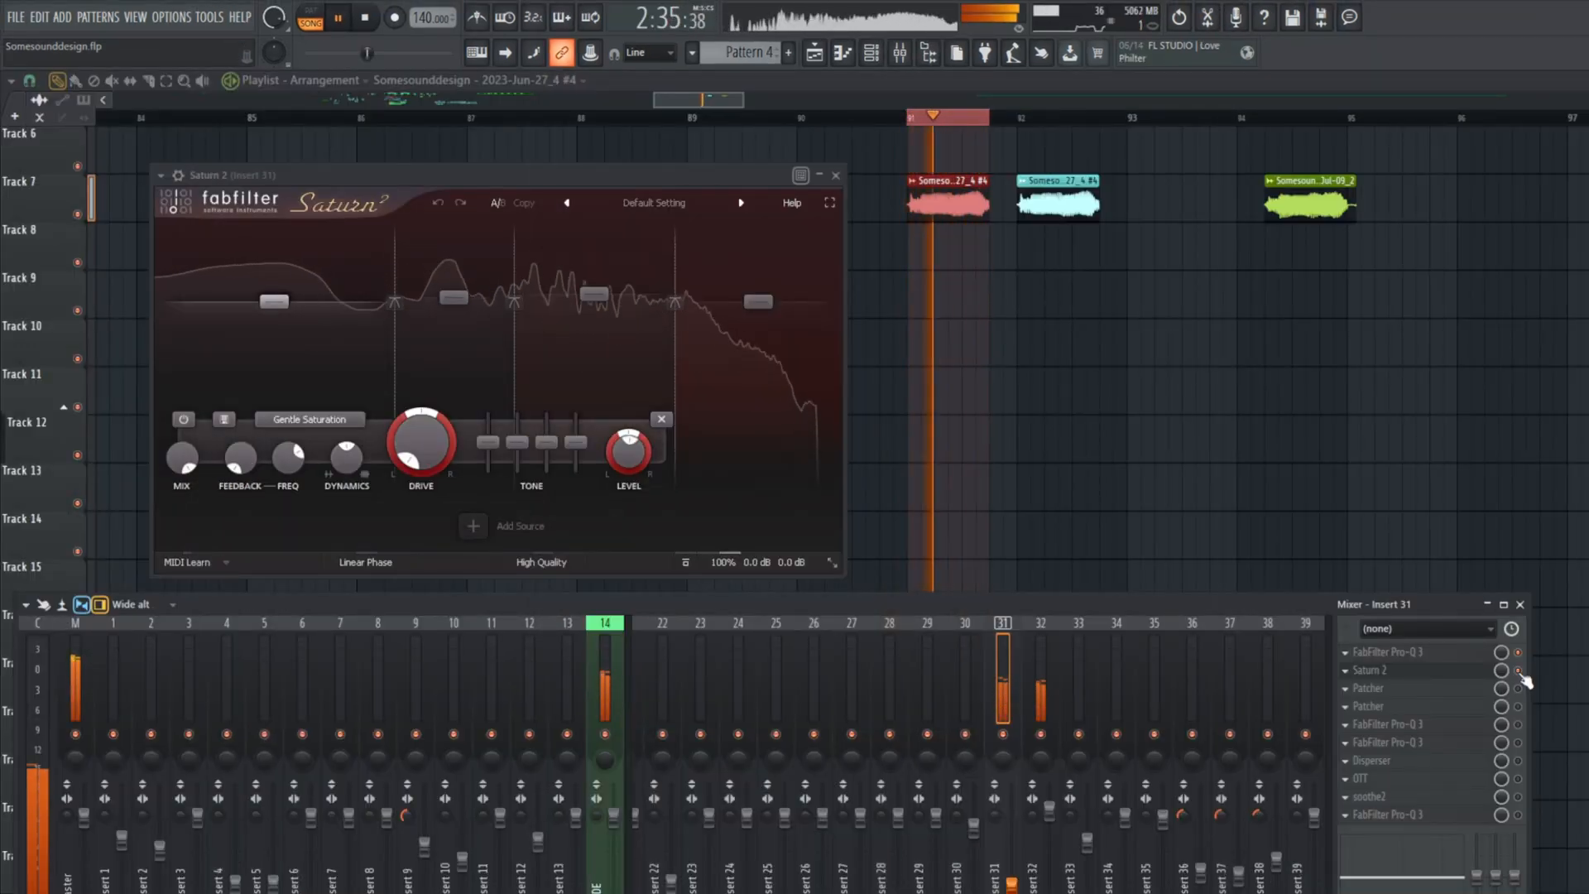
click(1519, 671)
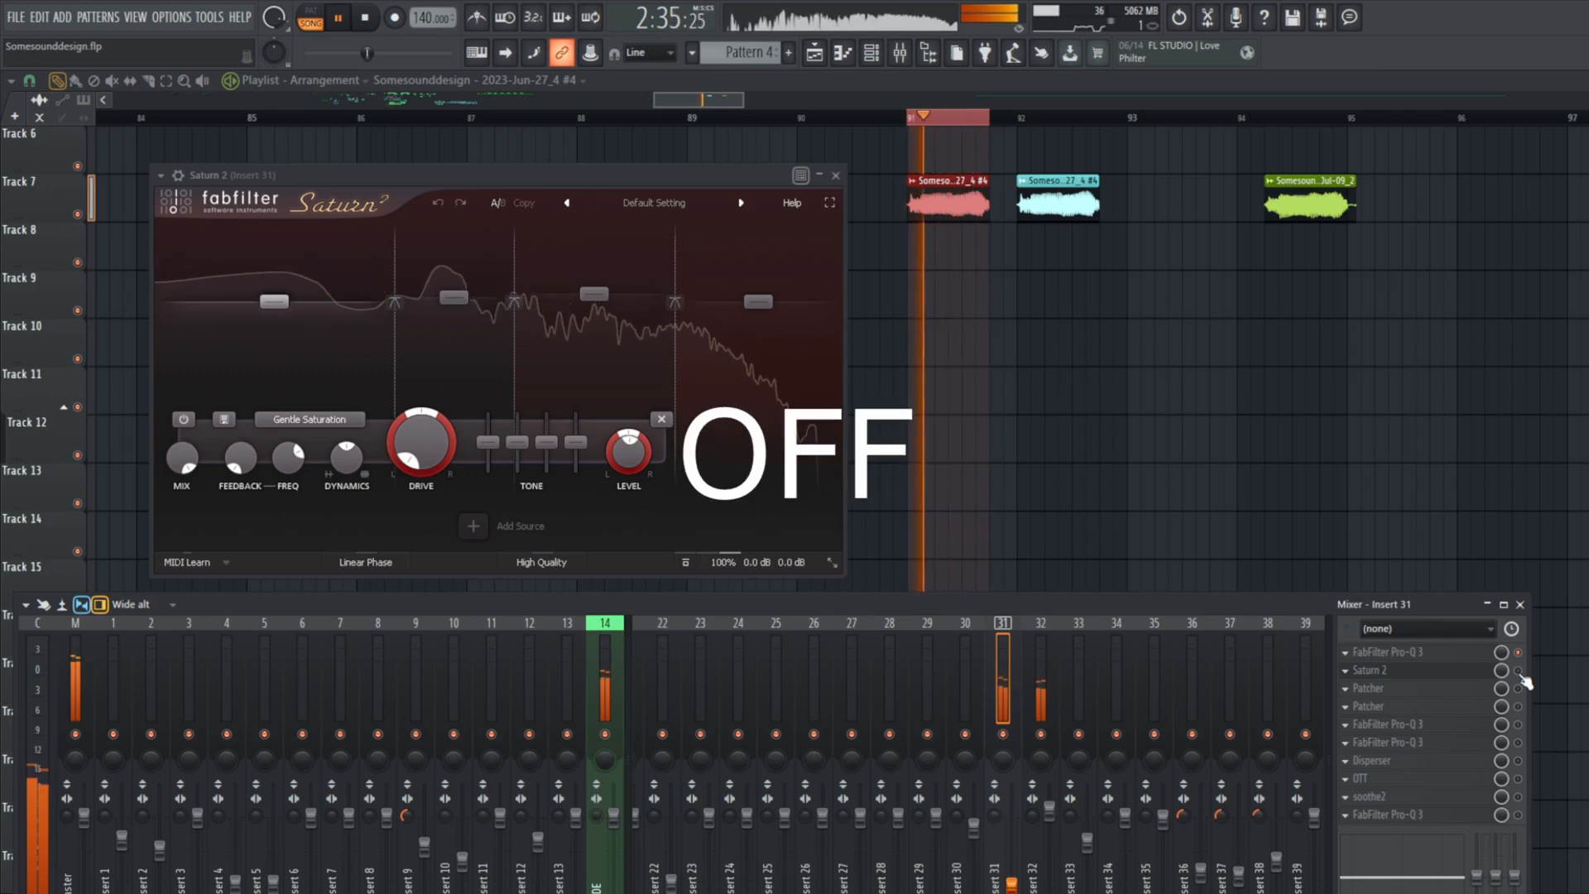
click(1520, 672)
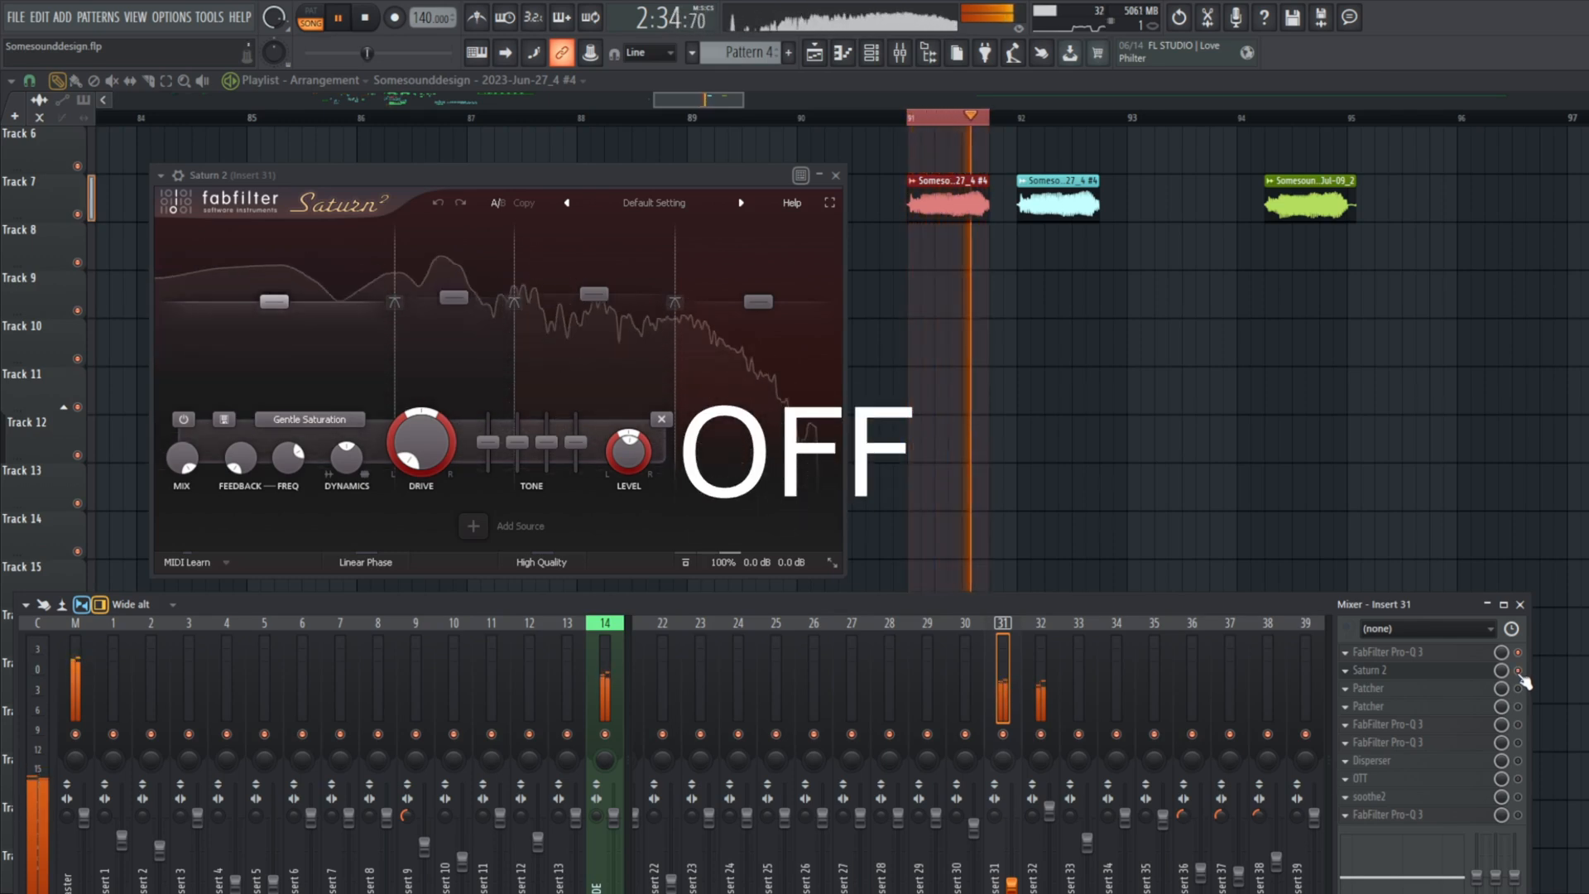
key(space)
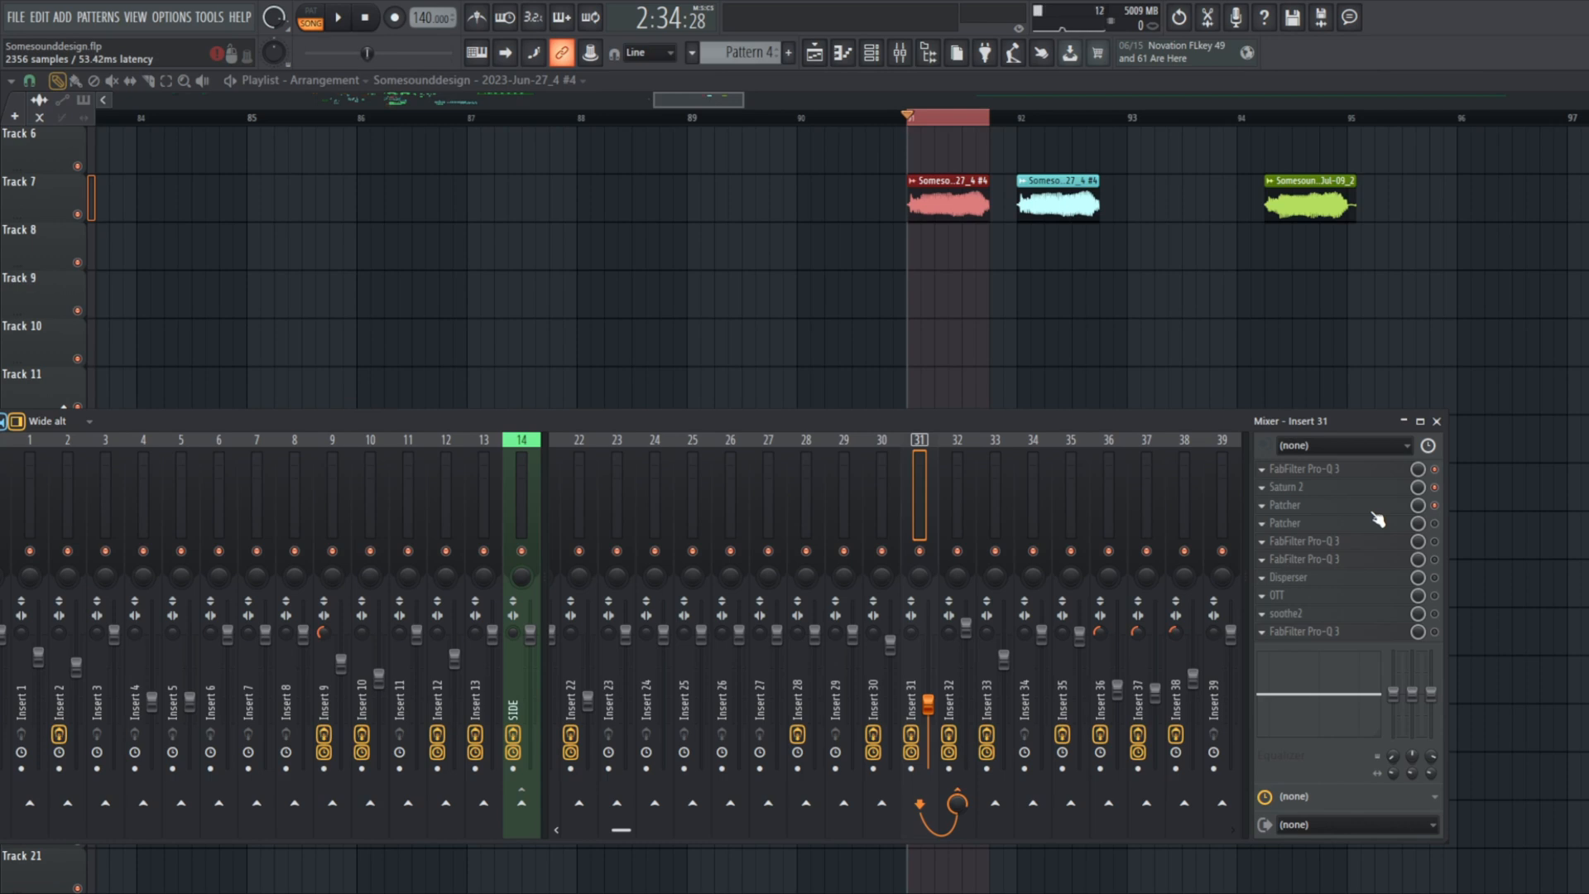
Step: Open the first Patcher on Insert 31 and examine its signal map and the FabFilter Pro-Q 3 nodes that split the bands
click(1371, 509)
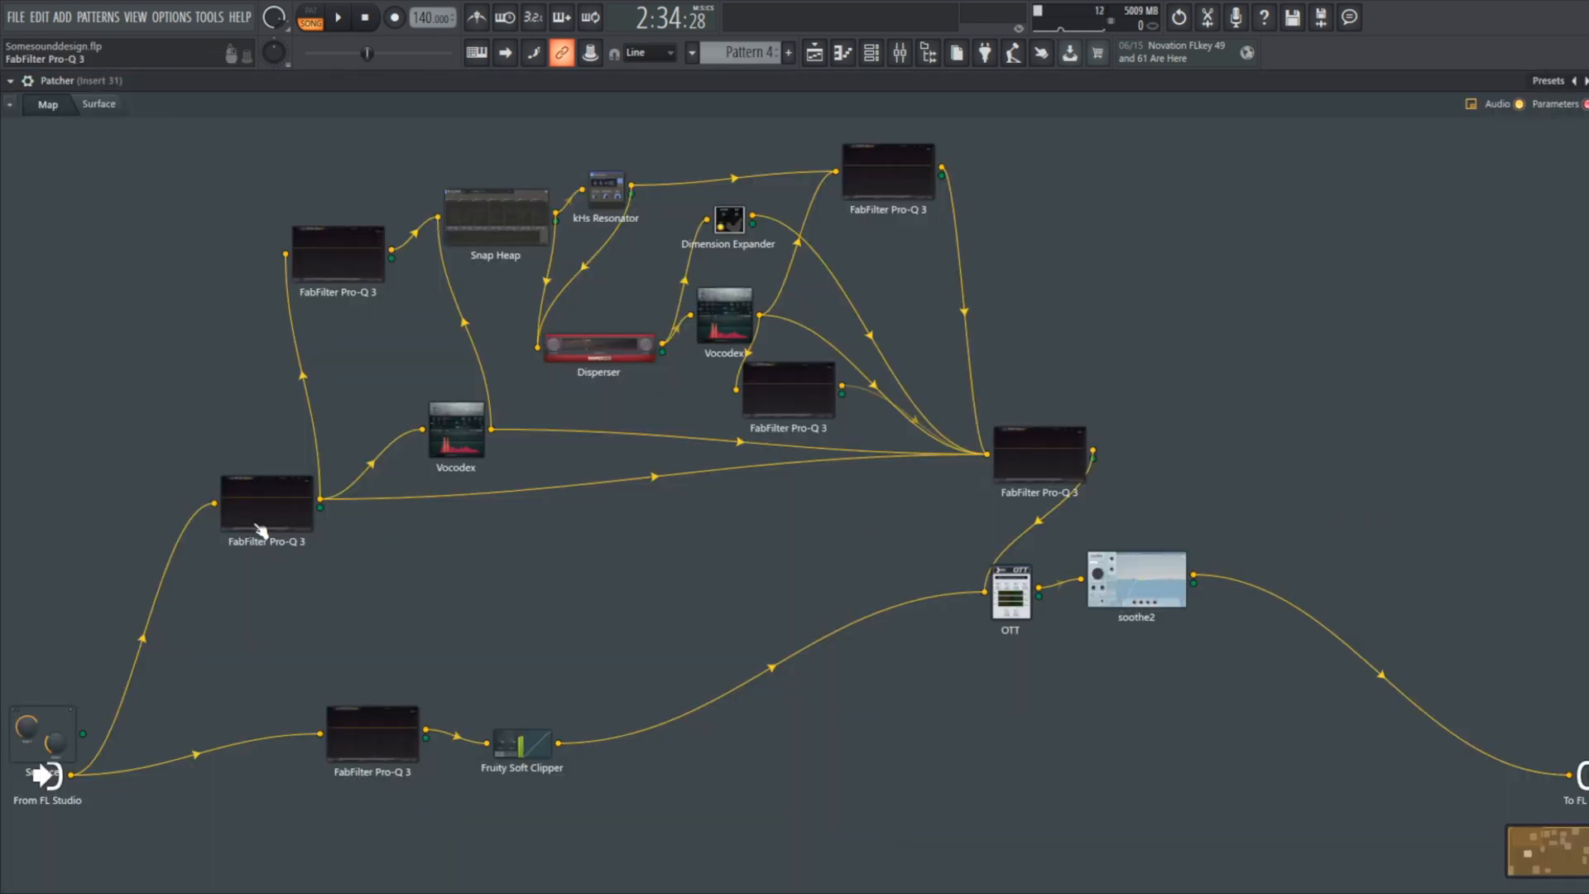
drag(72, 776, 76, 599)
drag(617, 194, 671, 183)
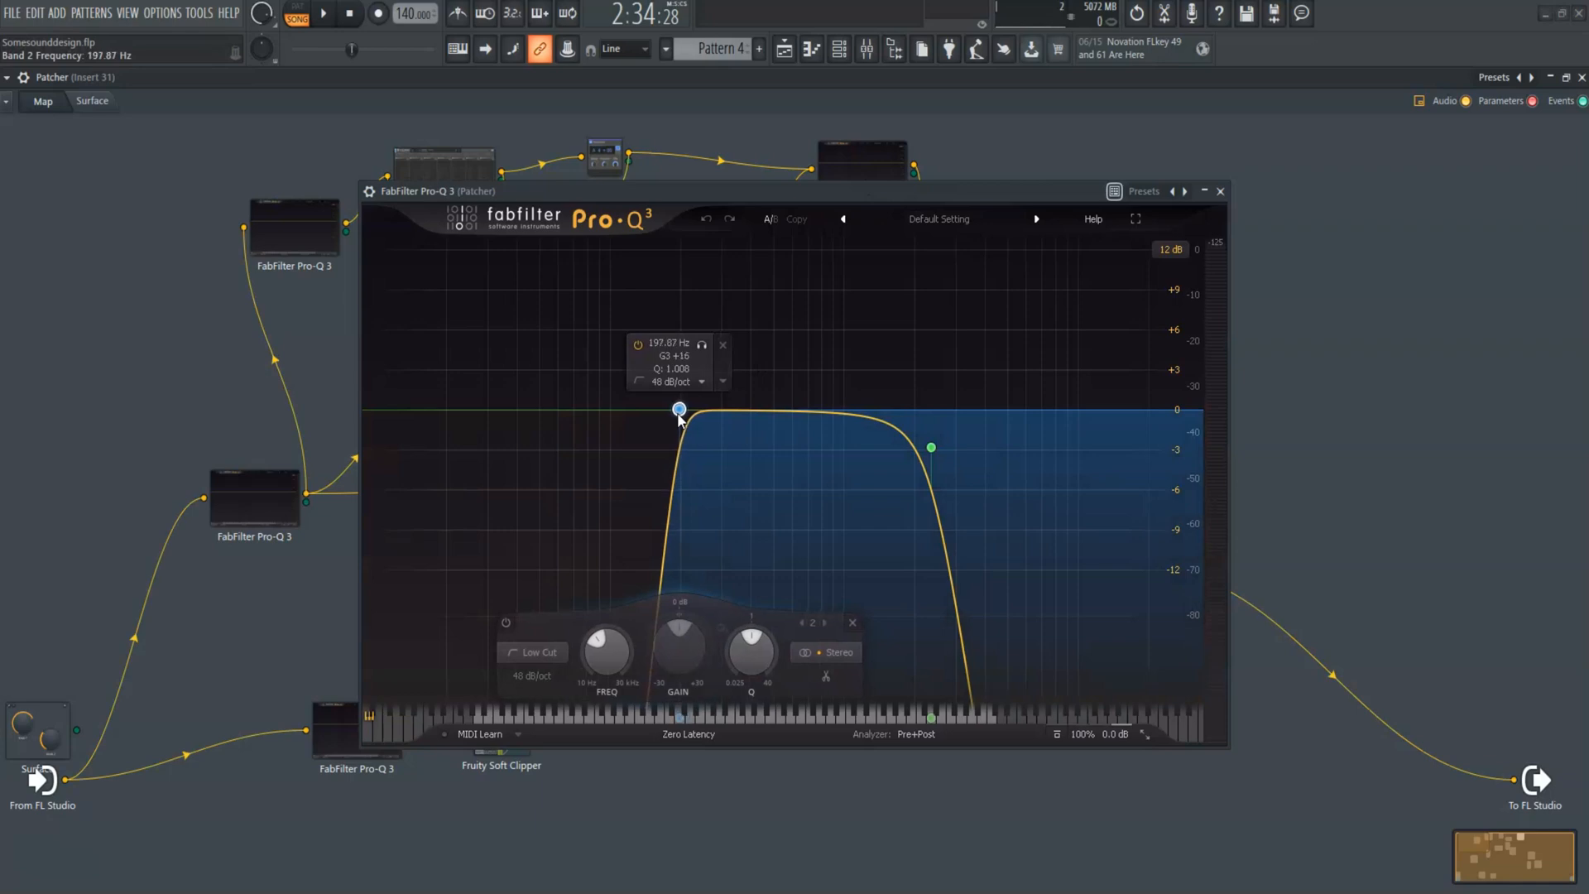
key(Escape)
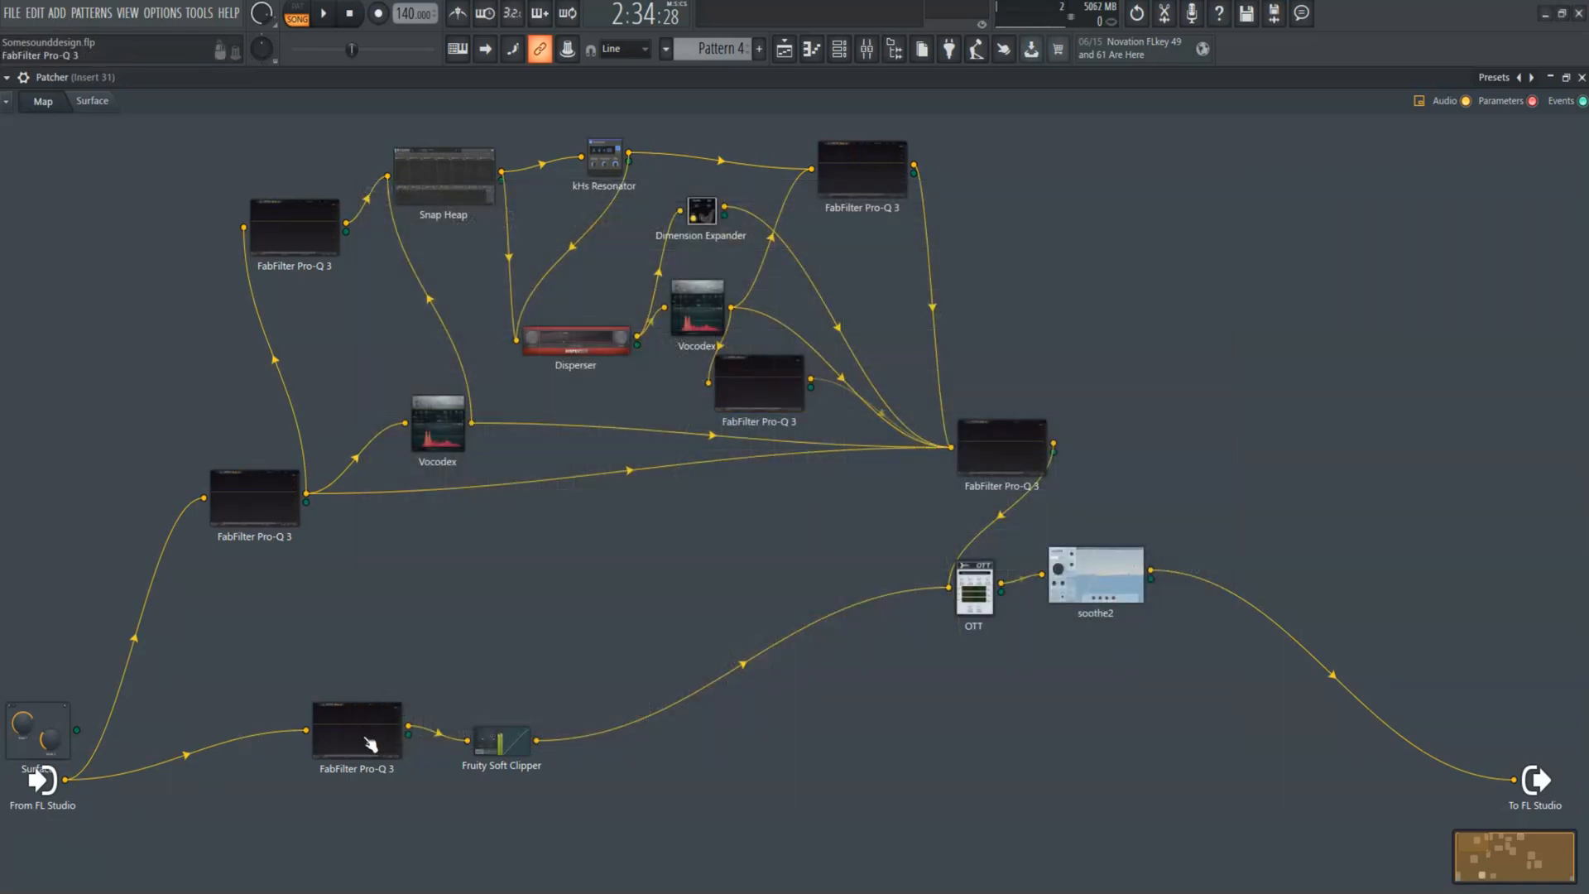
drag(377, 748, 366, 666)
click(366, 666)
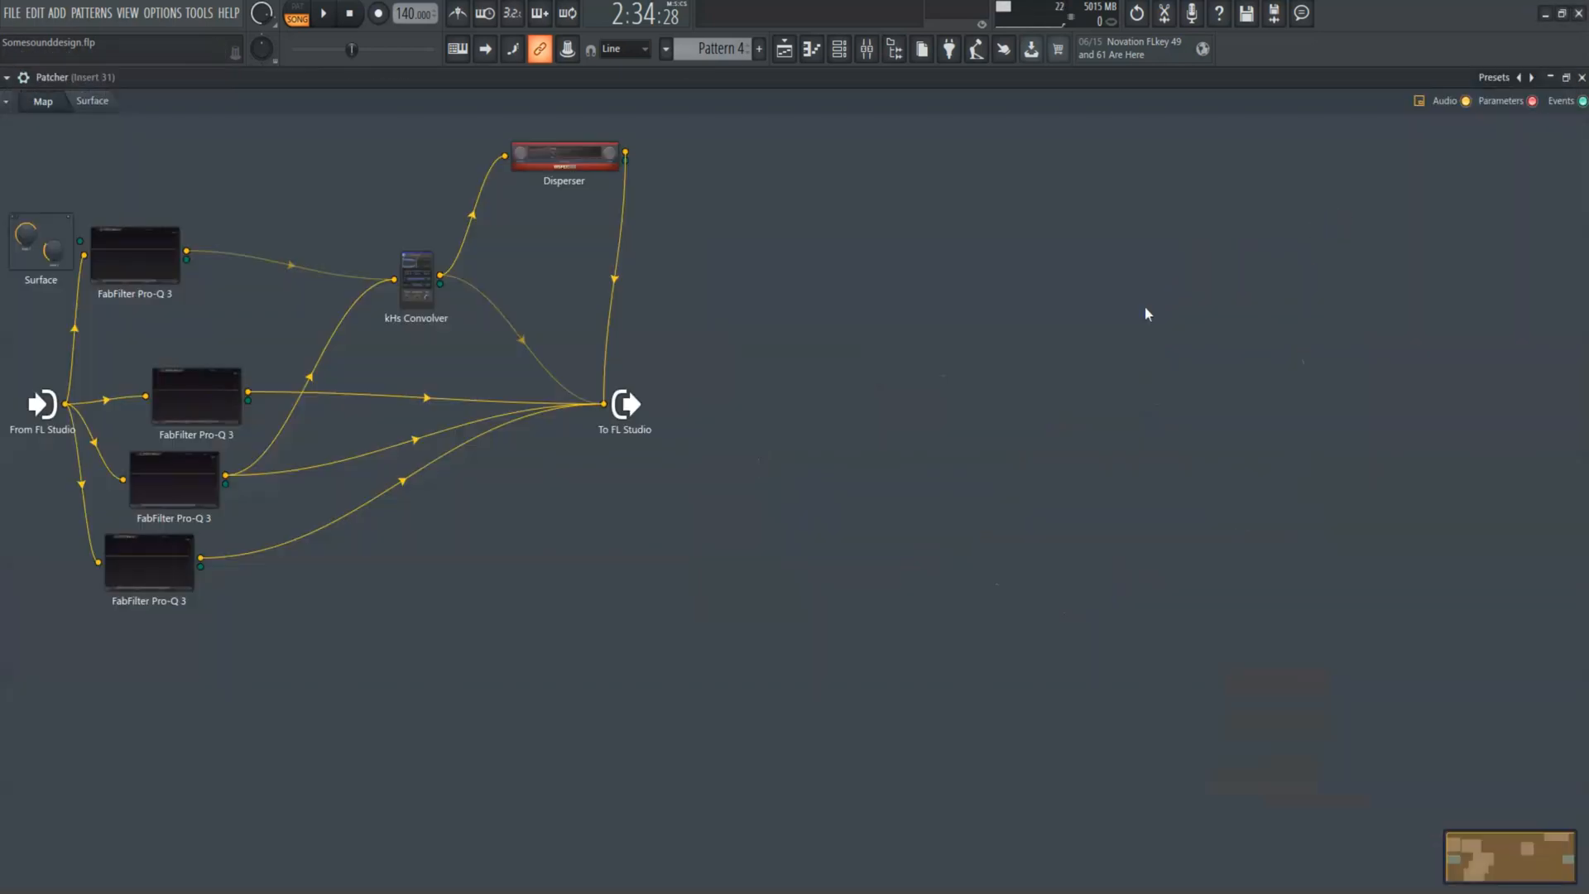
Step: Move the To FL Studio node farther from the effects in the second Patcher's map and nudge the kHs Convolver node
drag(644, 423, 861, 447)
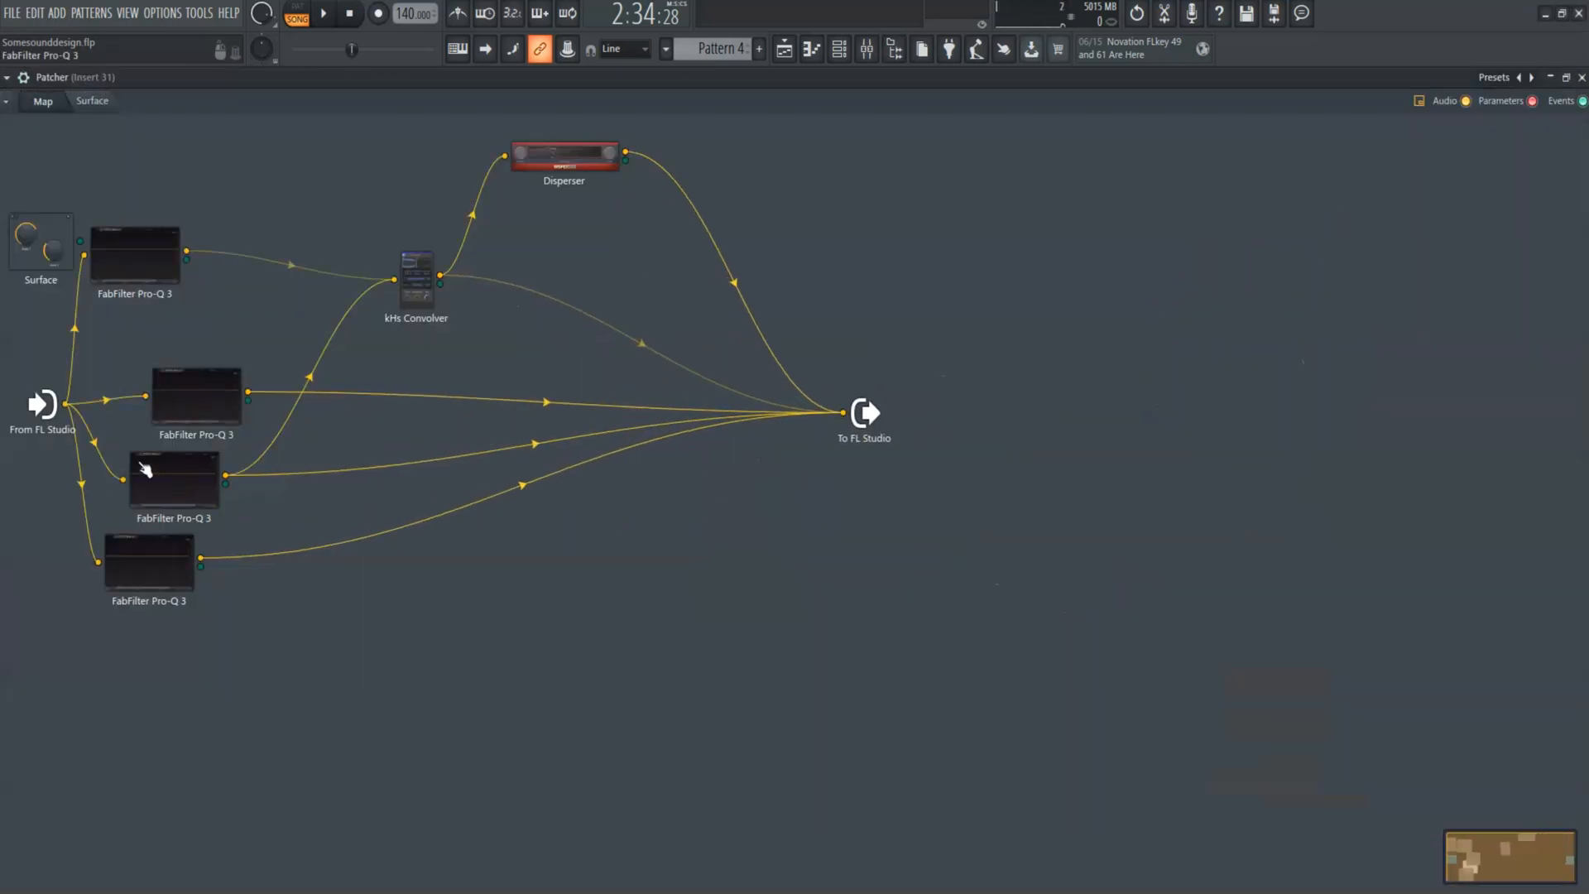
click(417, 286)
drag(417, 286, 420, 290)
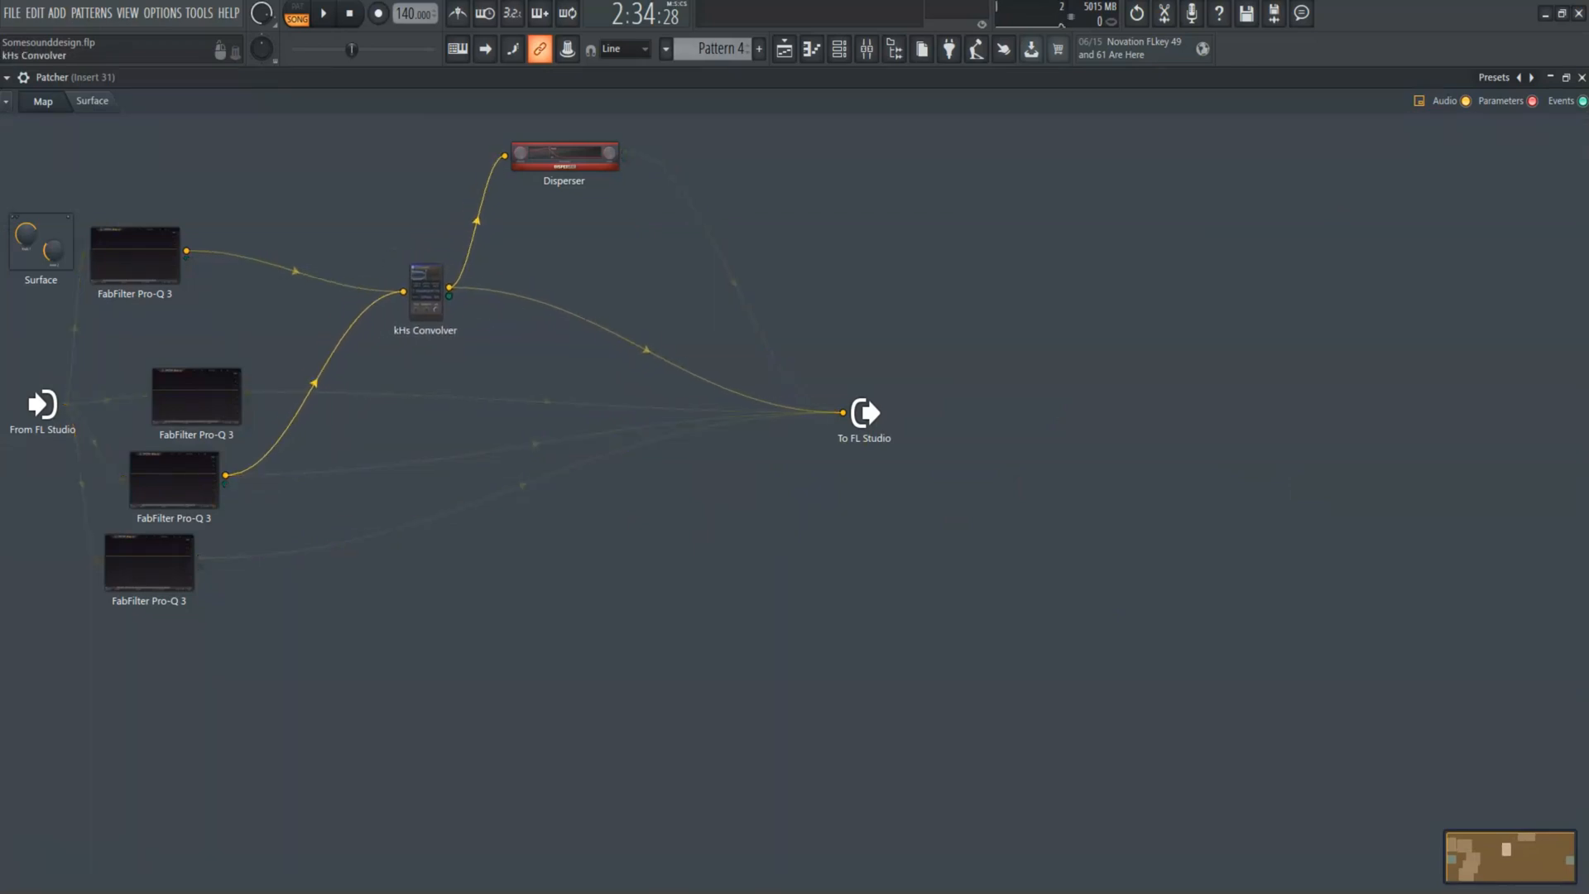
click(422, 302)
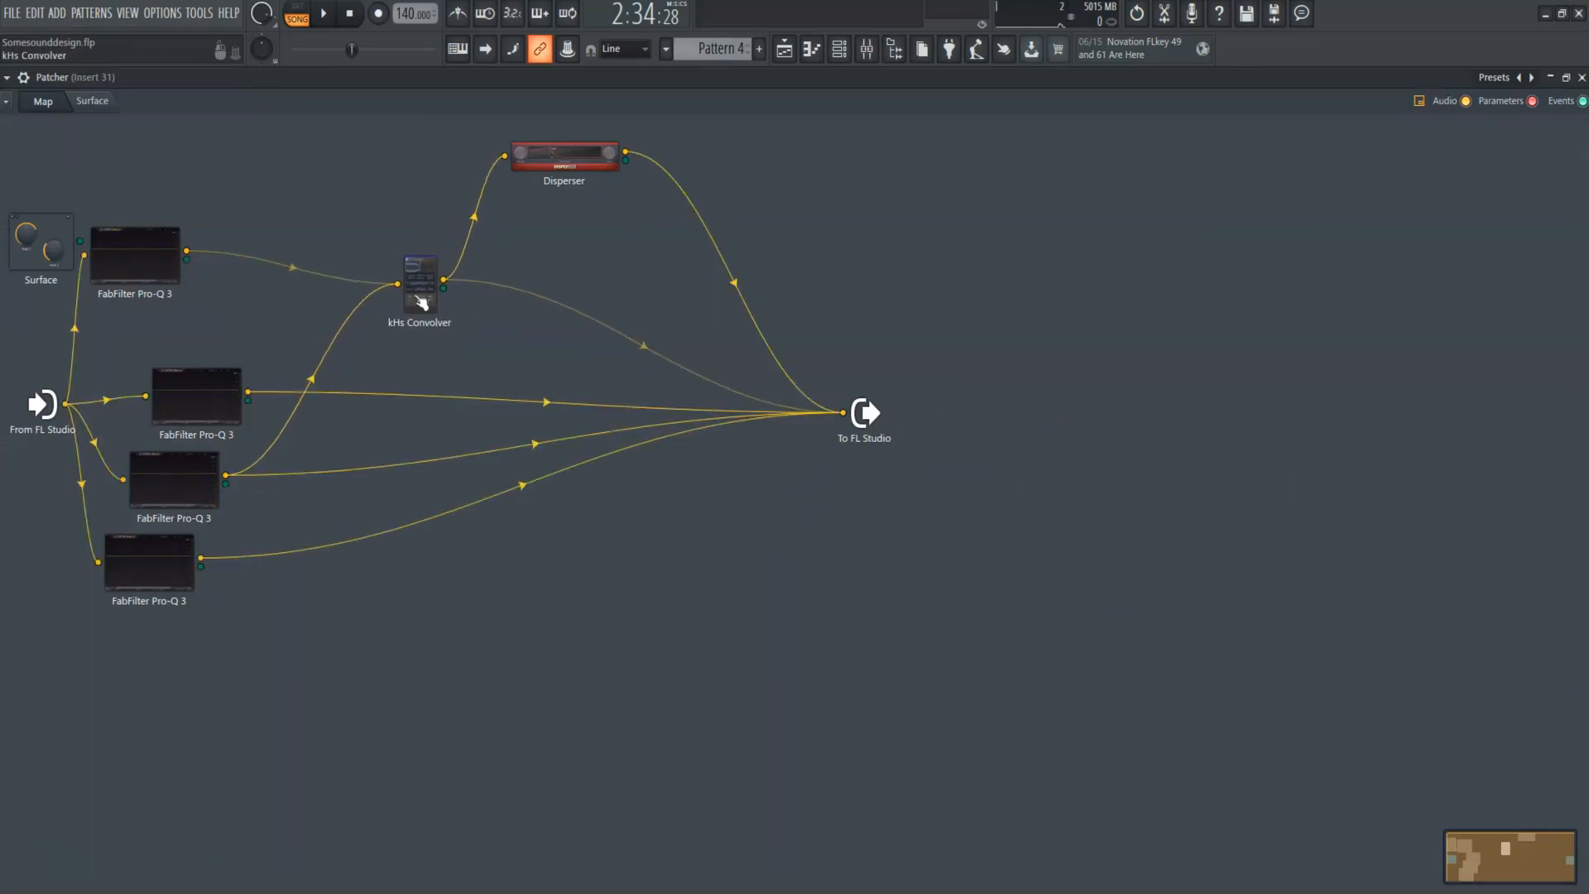
Step: Open the FabFilter Pro-Q 3 node that feeds both the kHs Convolver and the output, and adjust it slightly
double_click(199, 492)
drag(972, 419, 942, 422)
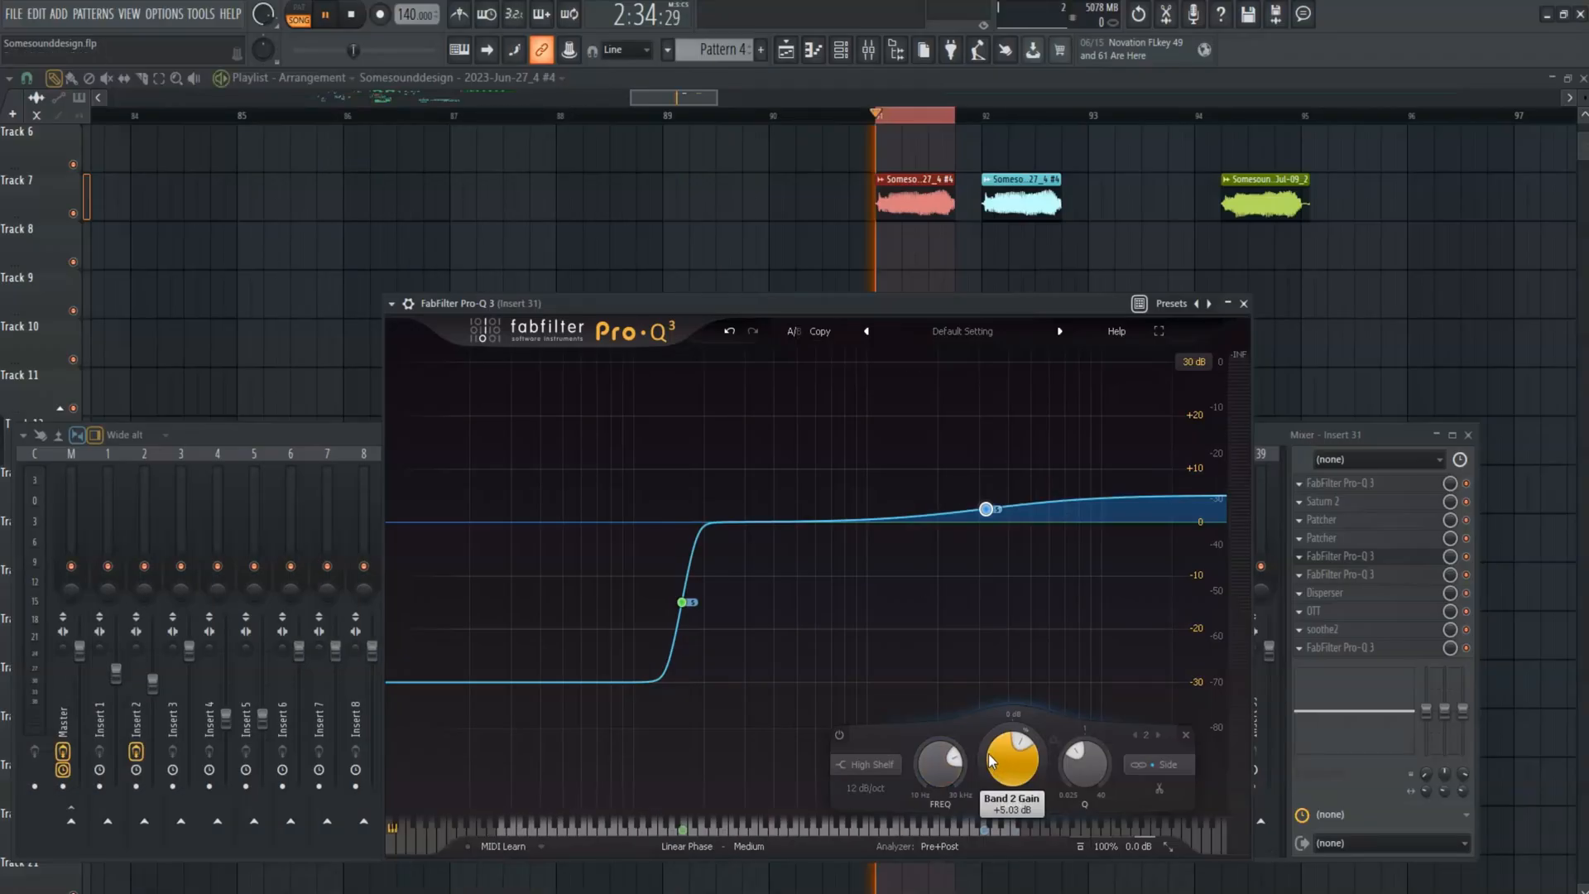
Step: Adjust the side high shelf's gain in one Insert 31 Pro-Q 3, and sweep another's side high cut toward the highest frequencies
mouse_move(990, 760)
mouse_down()
mouse_move(1027, 797)
mouse_move(1018, 771)
mouse_up()
key(space)
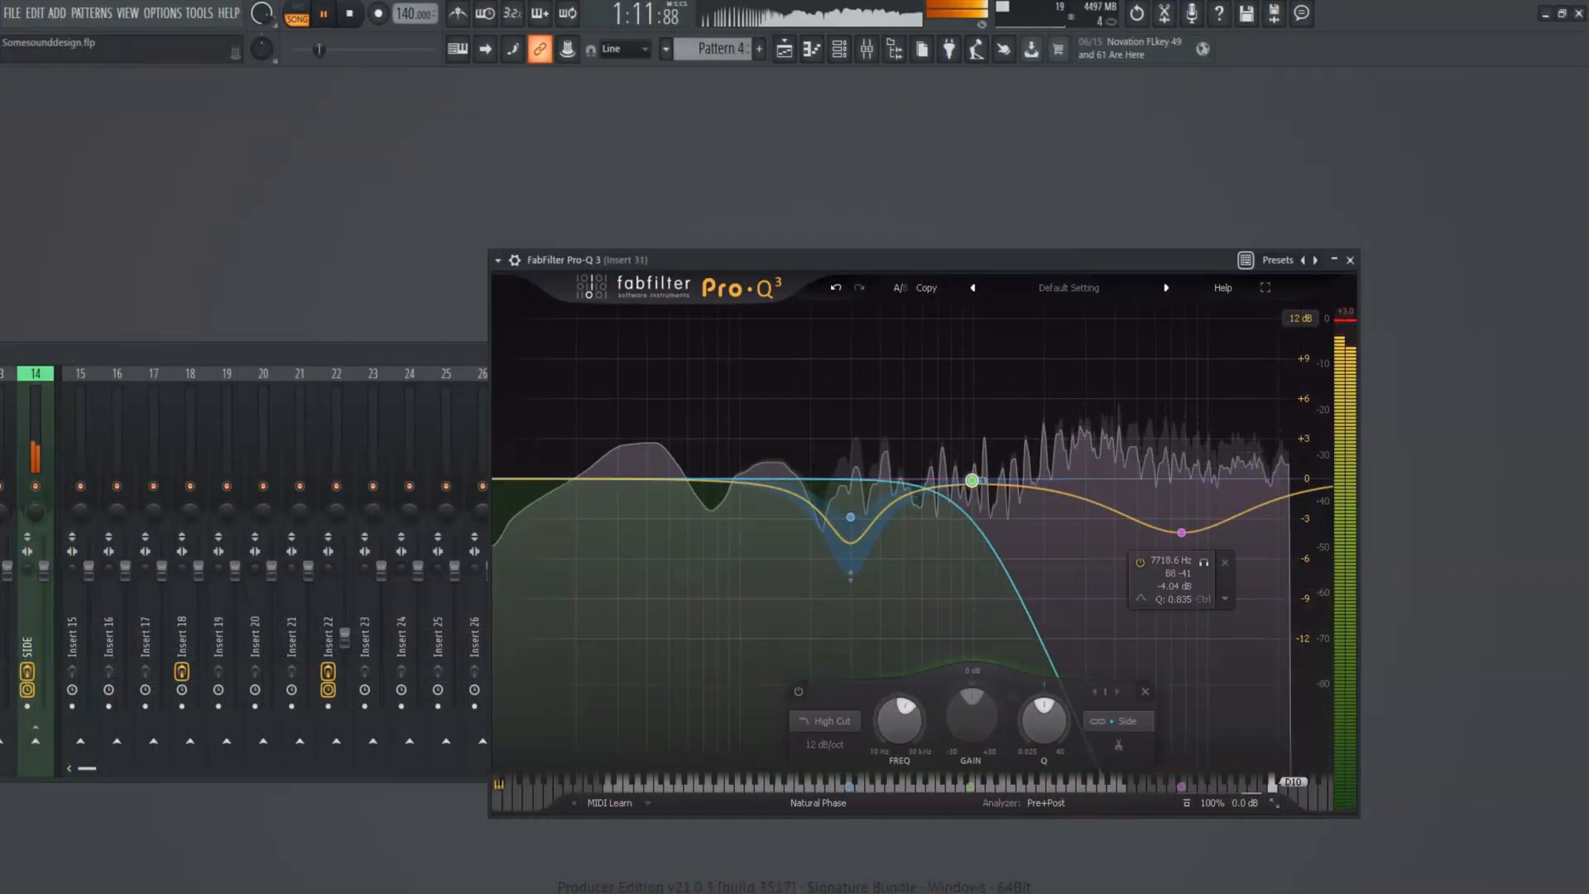
drag(972, 480, 1320, 480)
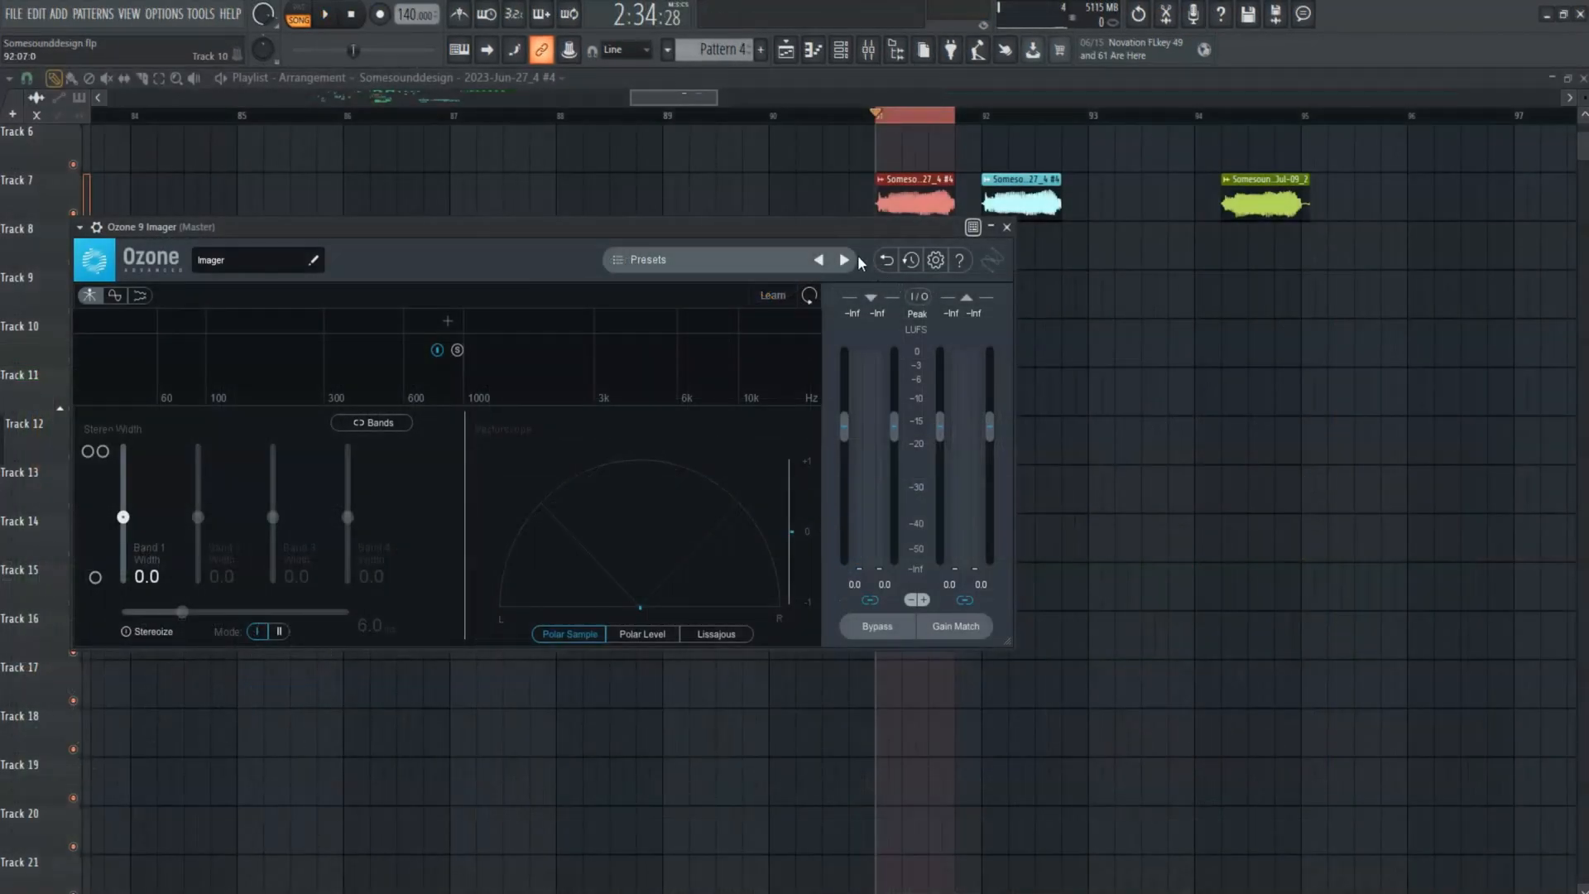
Step: Reposition the Ozone 9 Imager window on the Master and play the loop to check its stereo image
drag(871, 234, 1179, 337)
key(space)
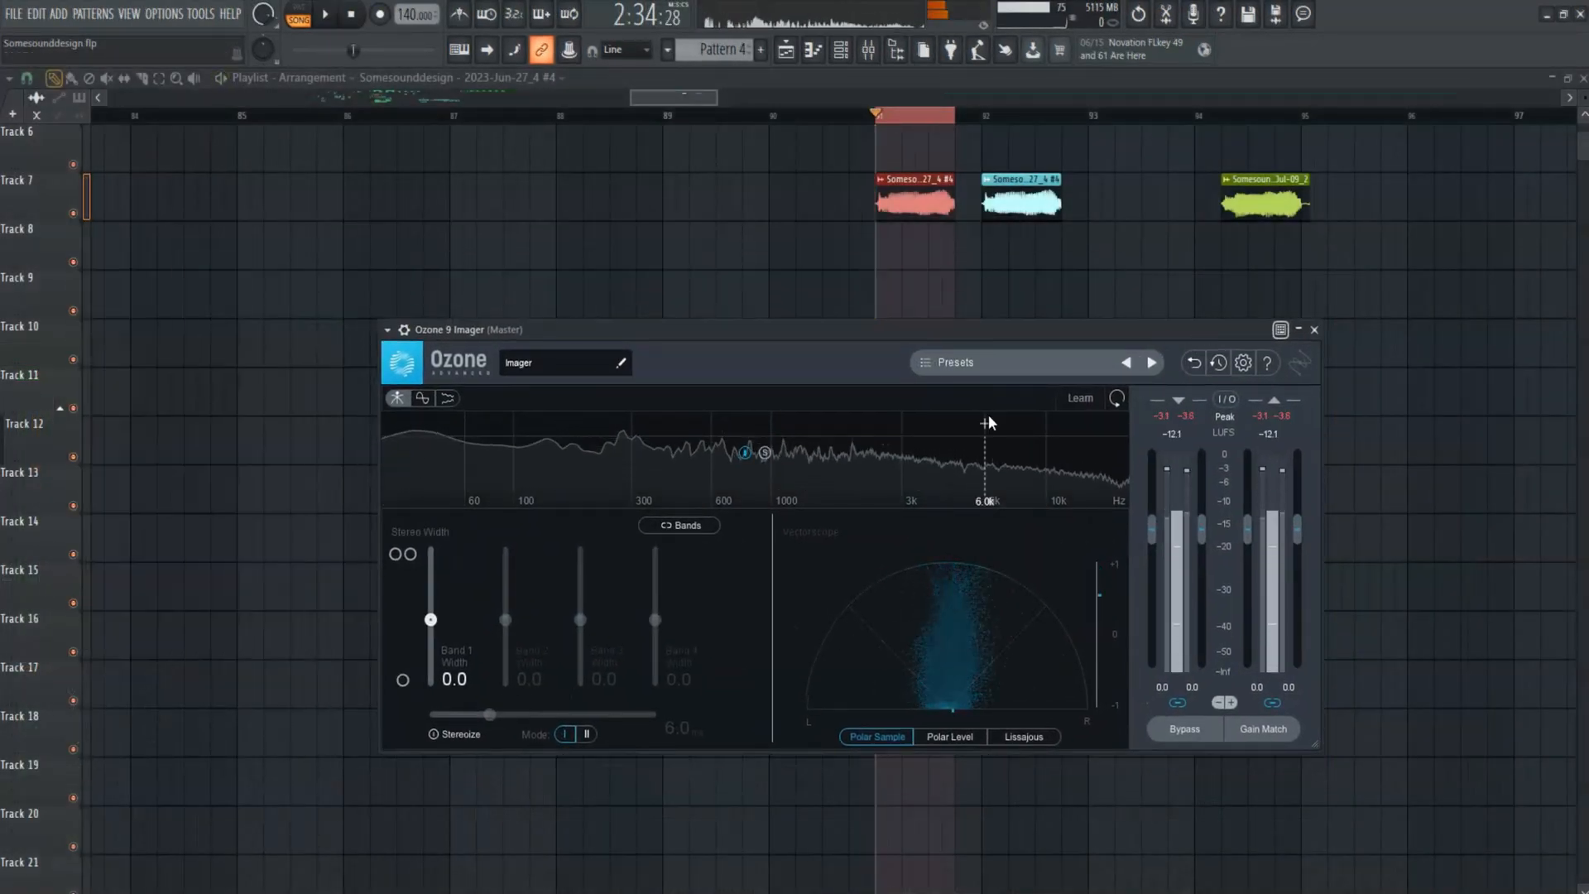